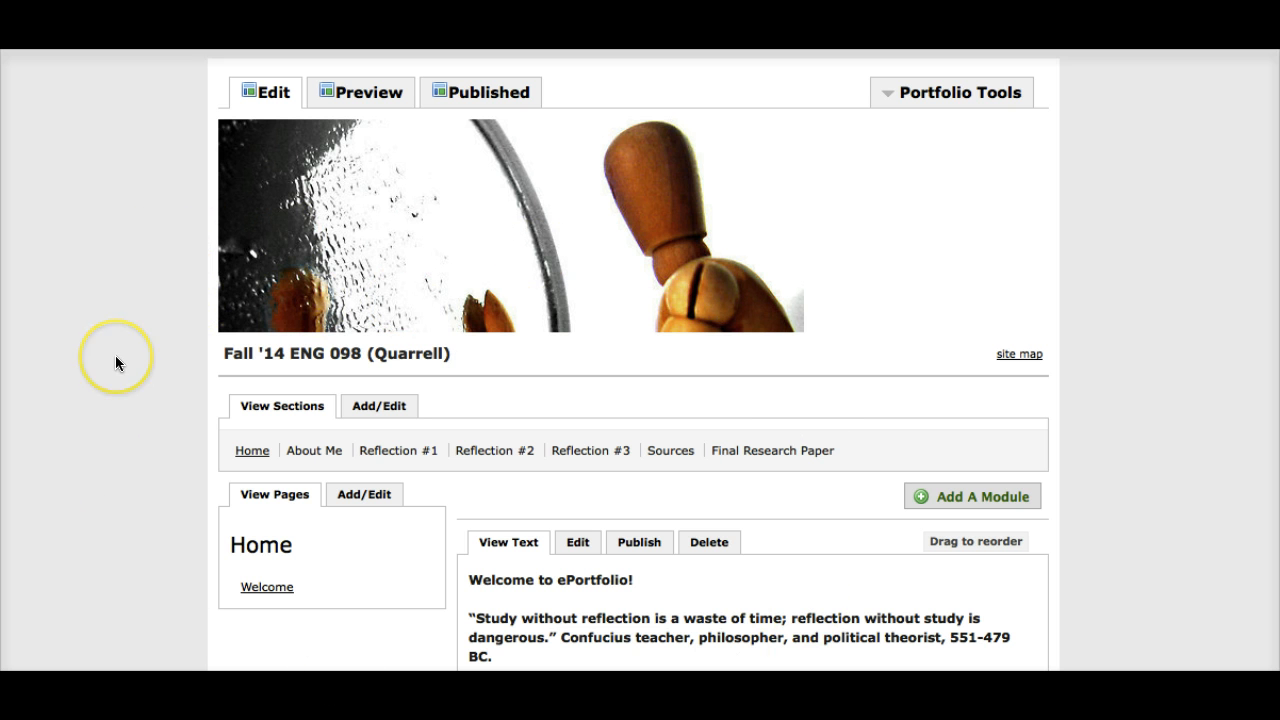
Step: Add a new section named "Test" to the ePortfolio and save it
scroll(115, 363, "down", 1)
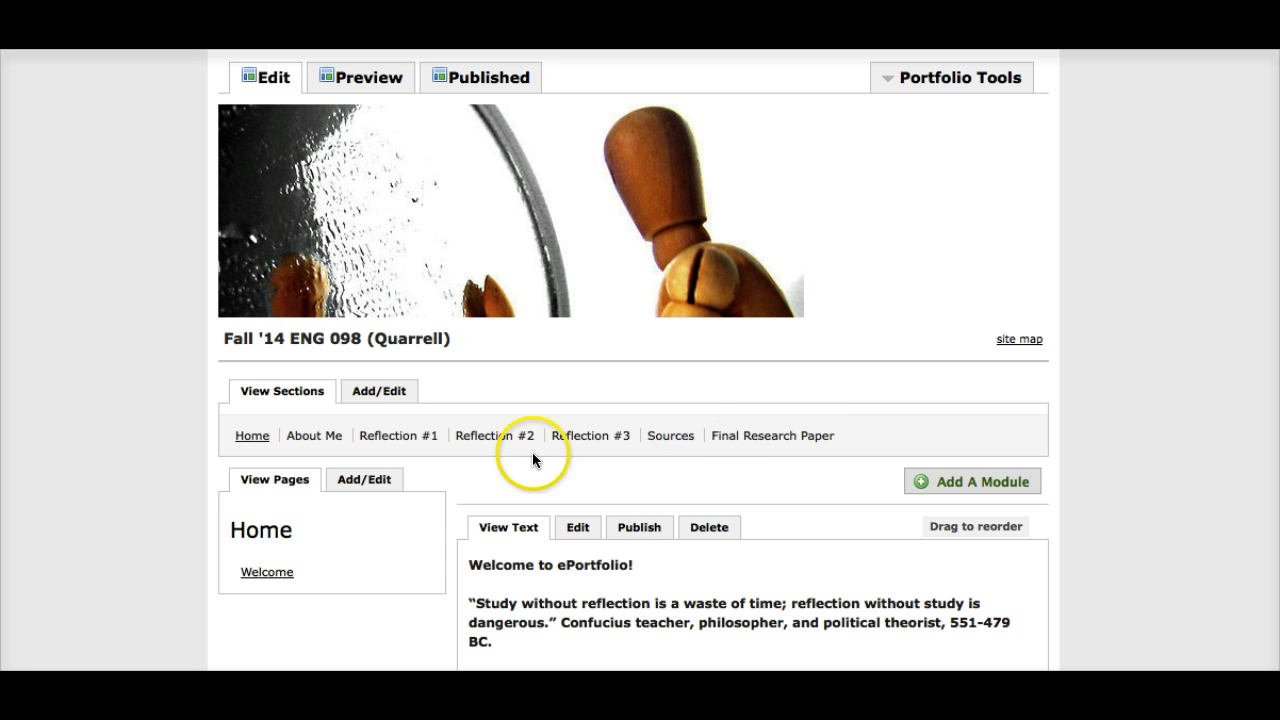
left_click(367, 393)
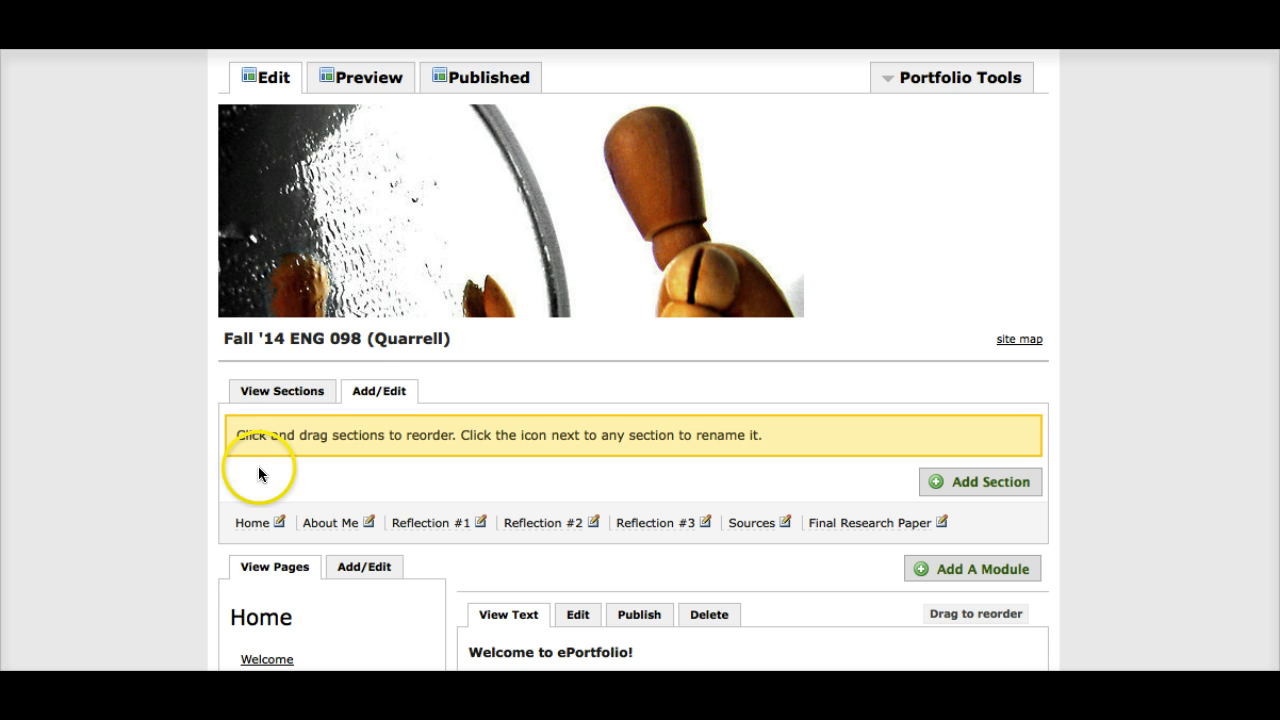
scroll(258, 466, "down", 3)
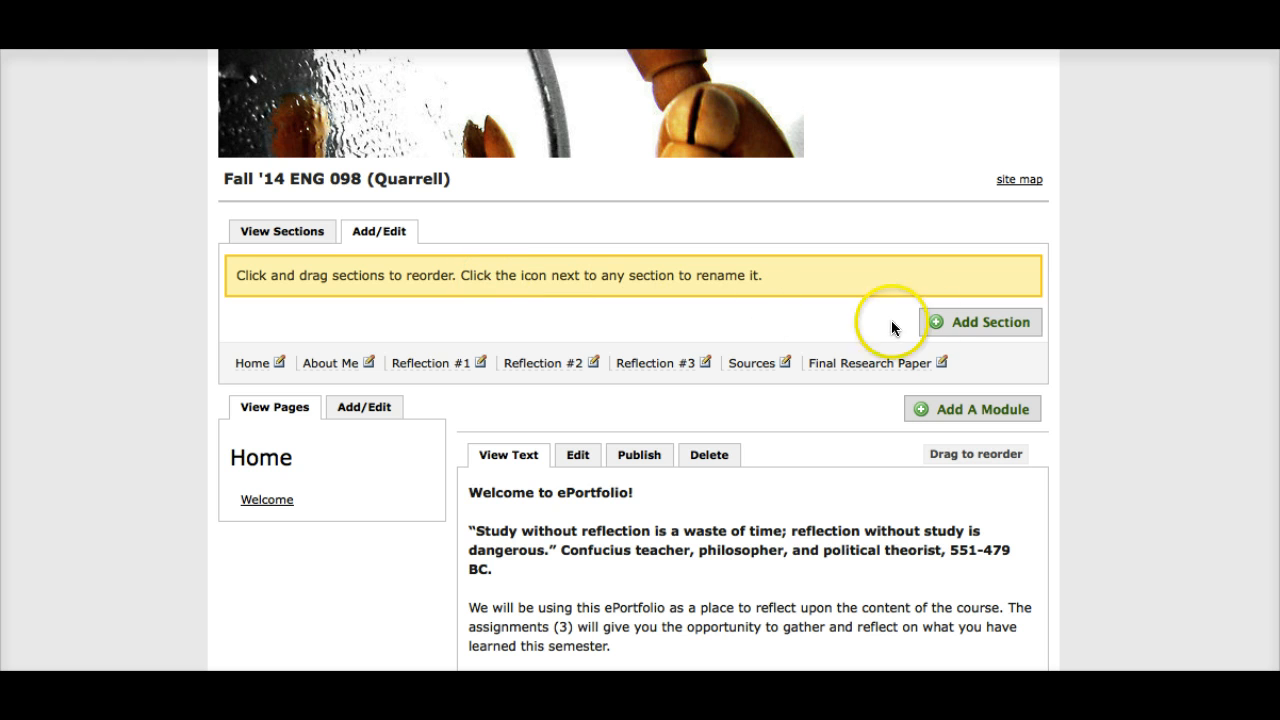
left_click(938, 324)
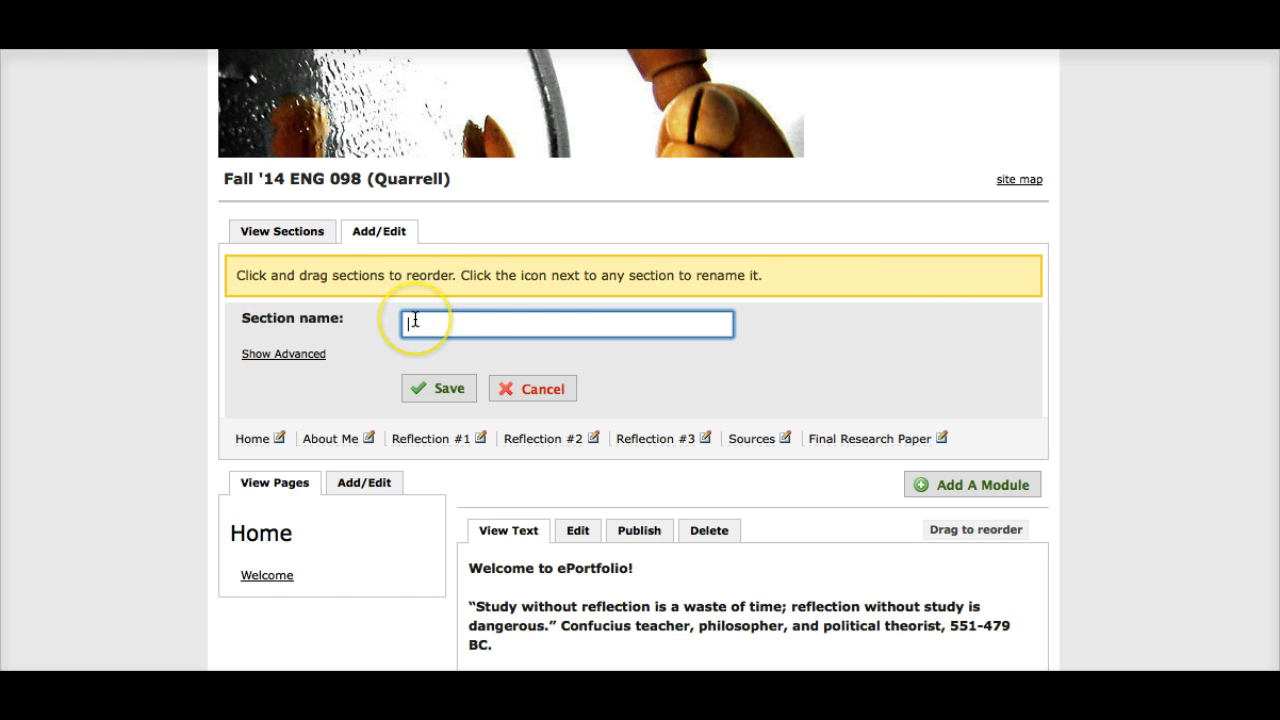
type("Test")
left_click(437, 389)
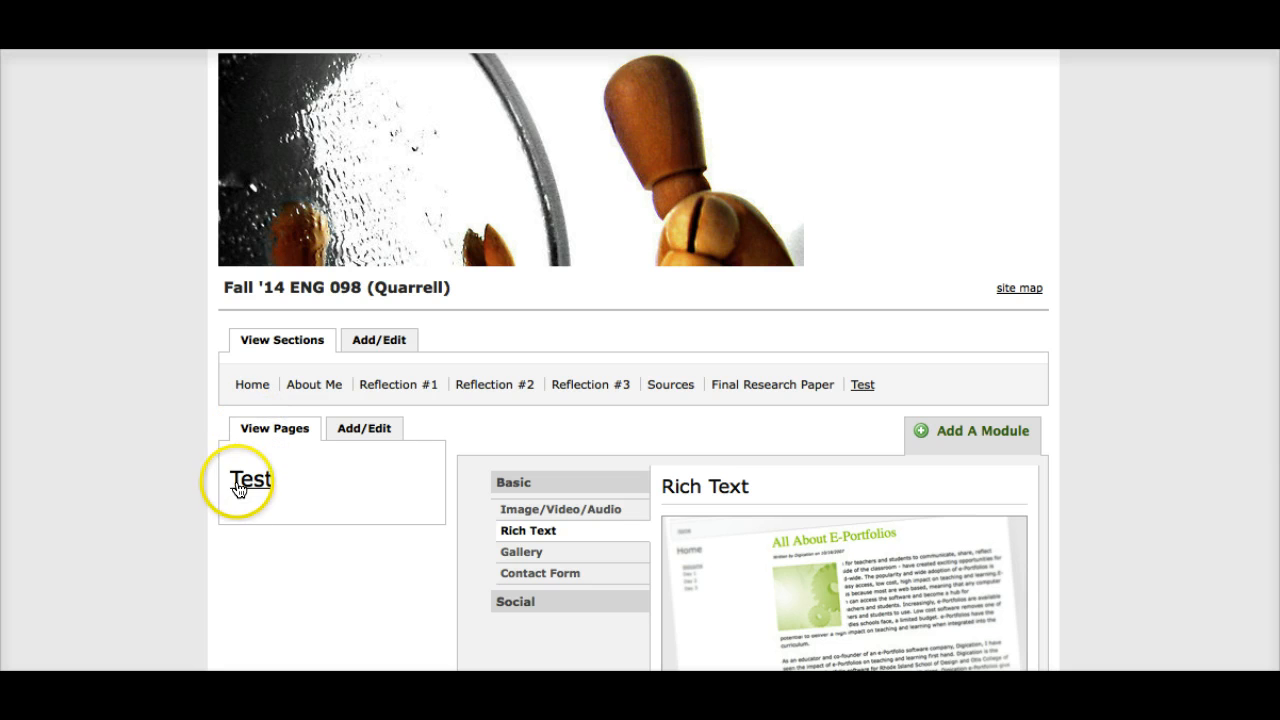
Step: Look through the Home, About Me and Reflection #1 sections to examine their existing page content
scroll(280, 494, "down", 1)
scroll(279, 492, "down", 2)
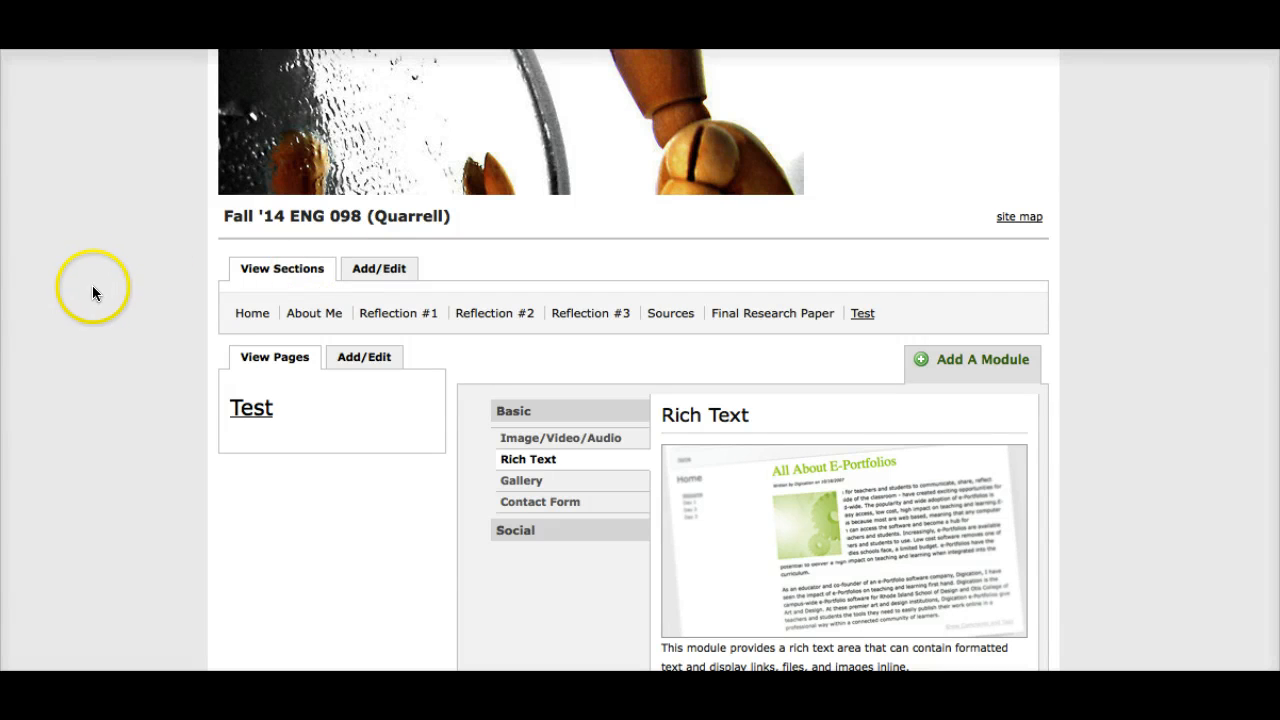
left_click(252, 314)
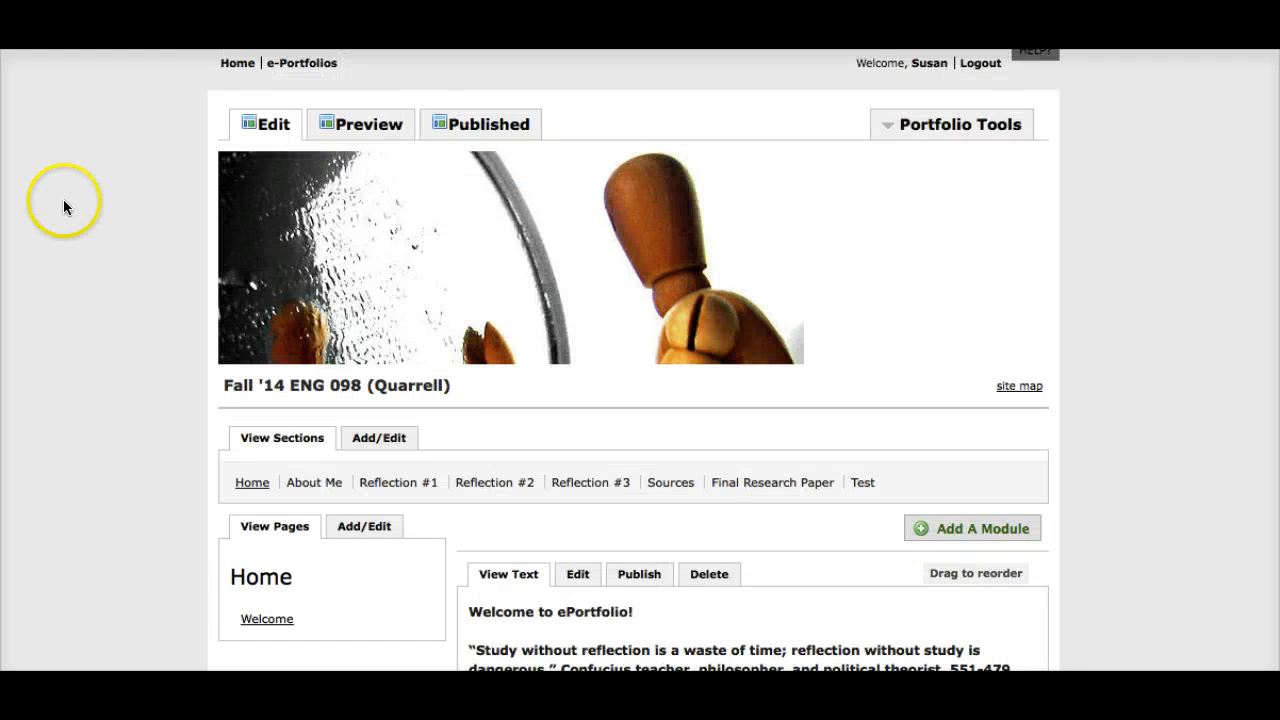
scroll(63, 200, "down", 3)
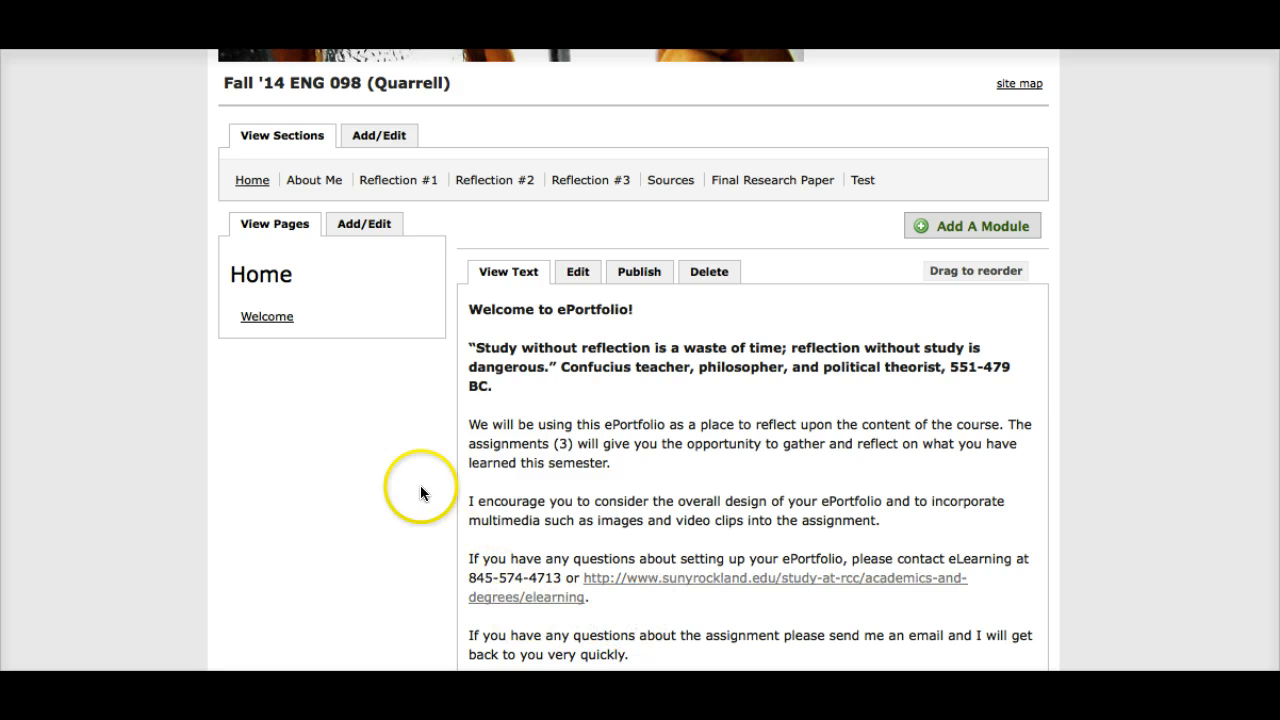
left_click(318, 182)
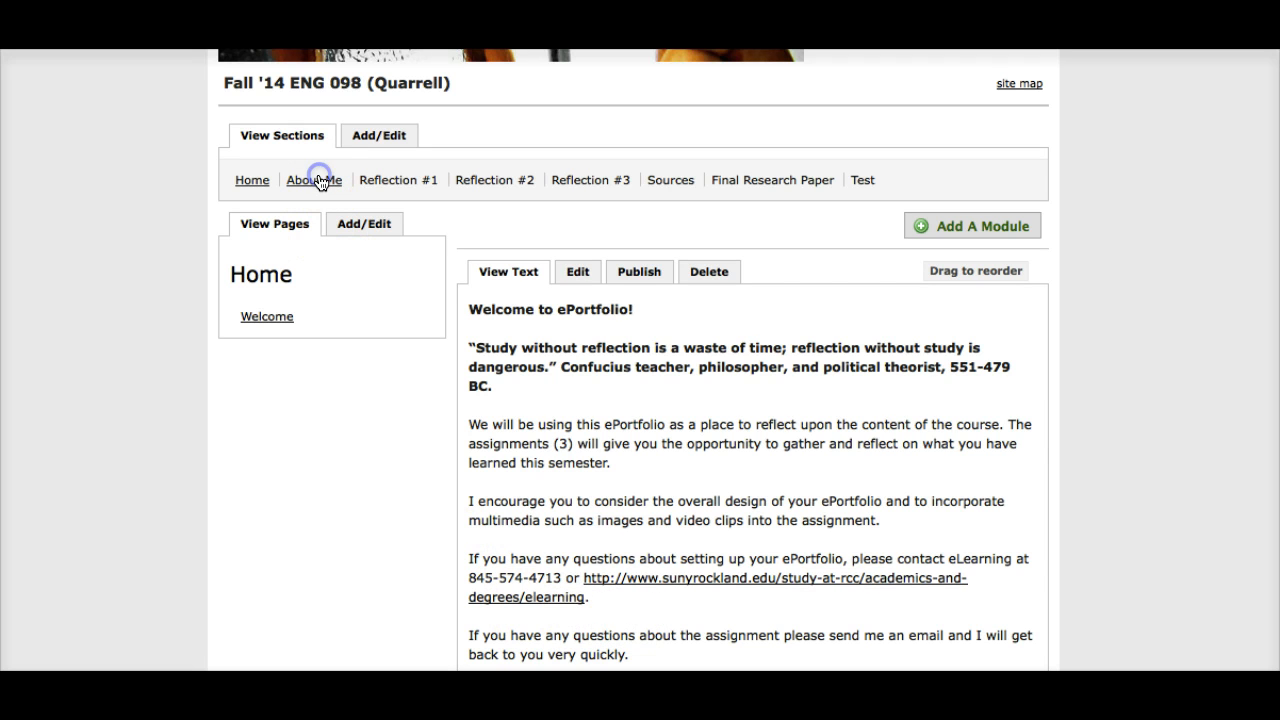
scroll(134, 221, "down", 5)
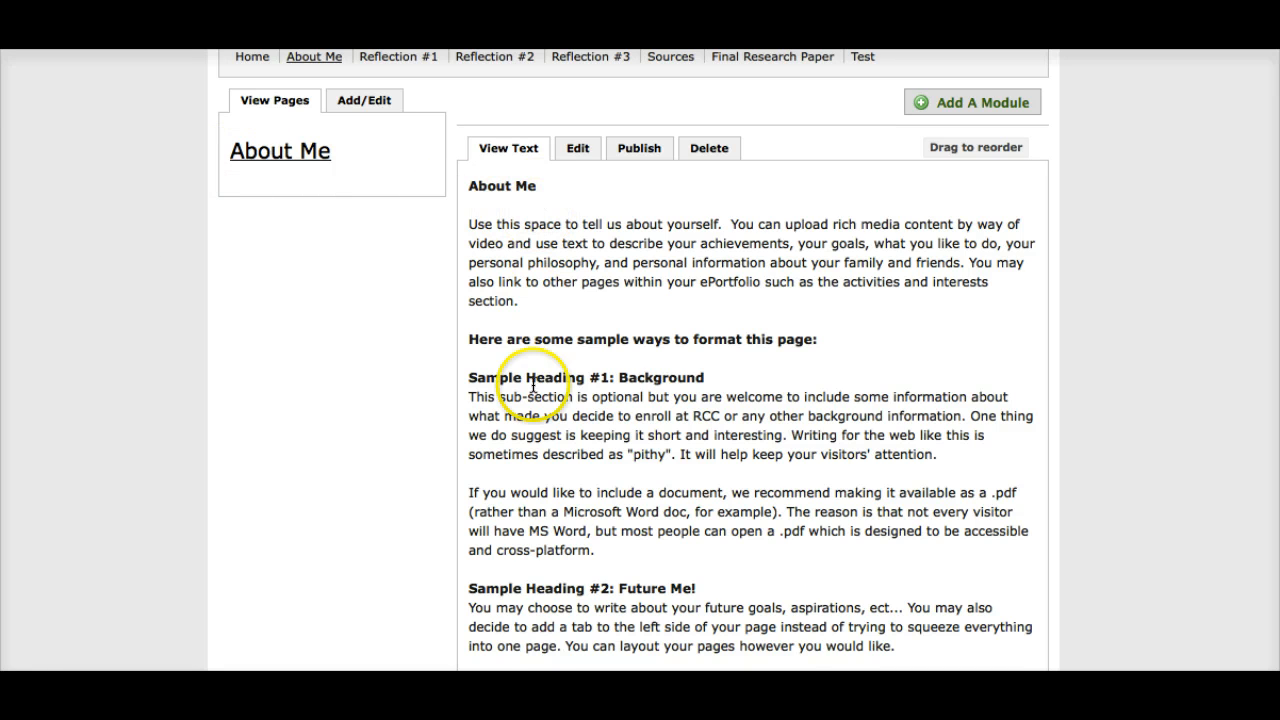
scroll(520, 652, "up", 2)
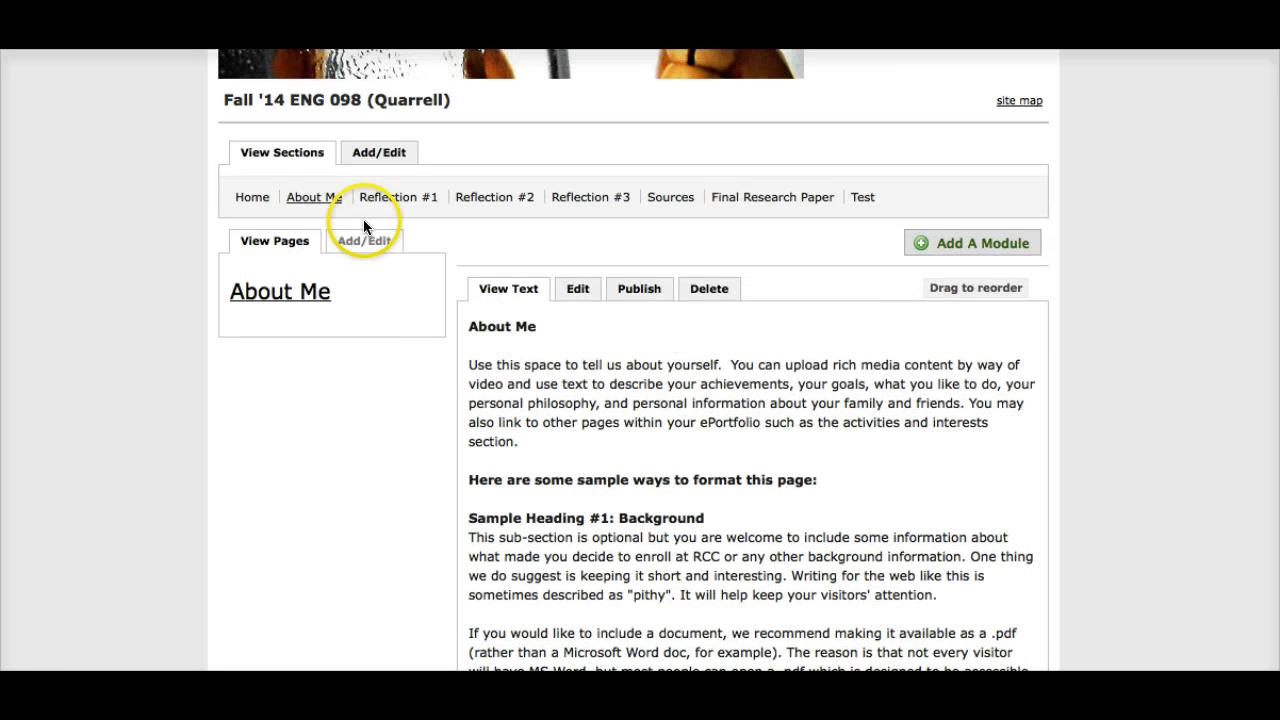
left_click(381, 200)
left_click(381, 199)
scroll(64, 247, "down", 5)
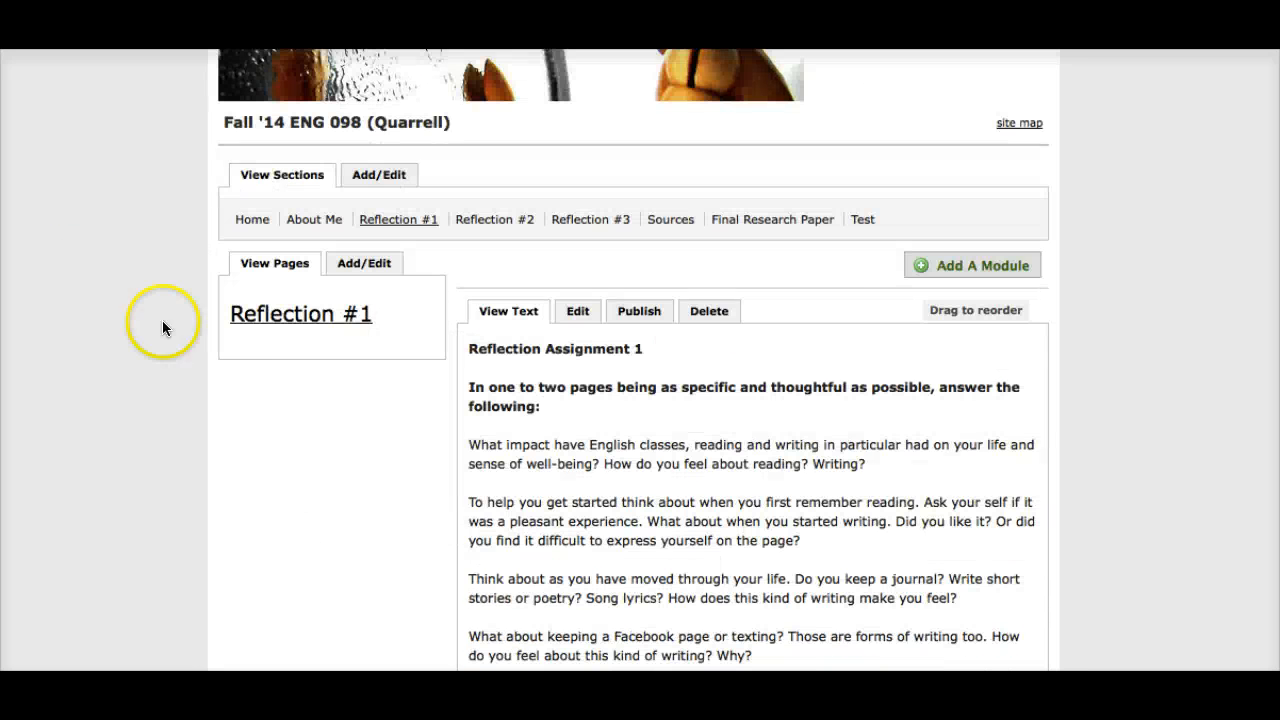
Step: Open the Test section and add a Rich Text module to its page
left_click(866, 224)
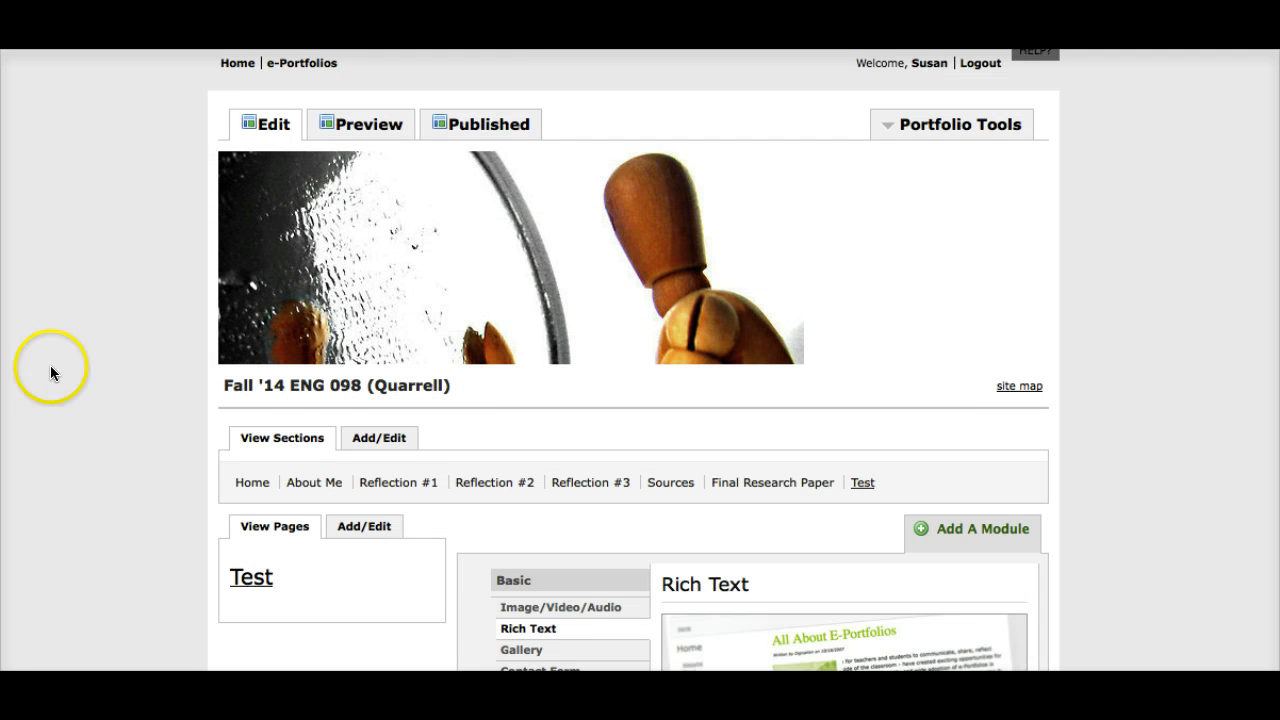
scroll(65, 356, "down", 3)
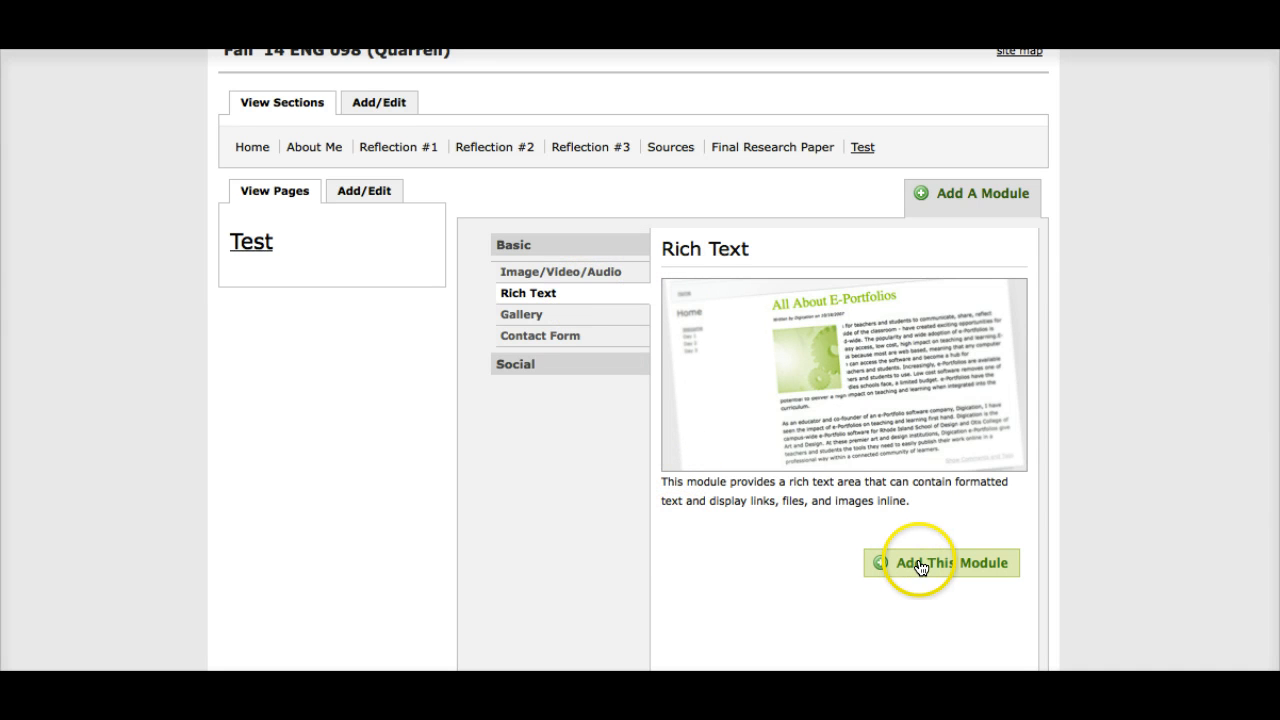
left_click(520, 276)
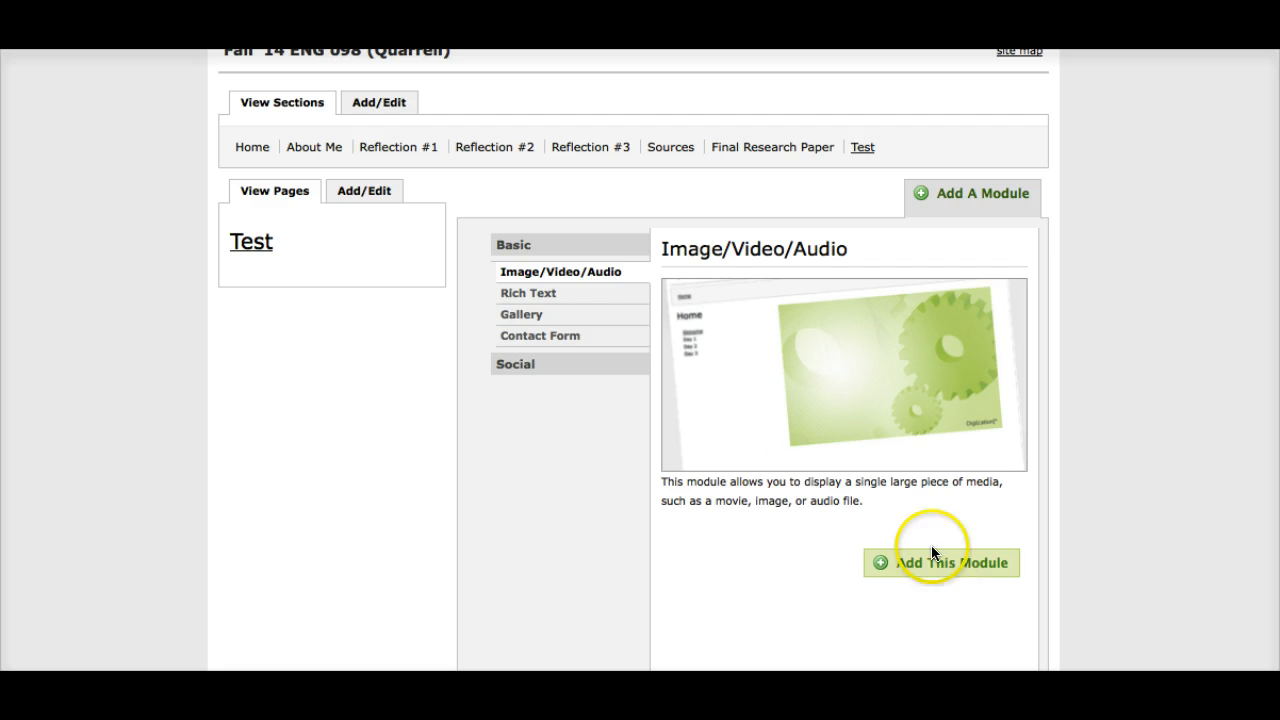
left_click(555, 295)
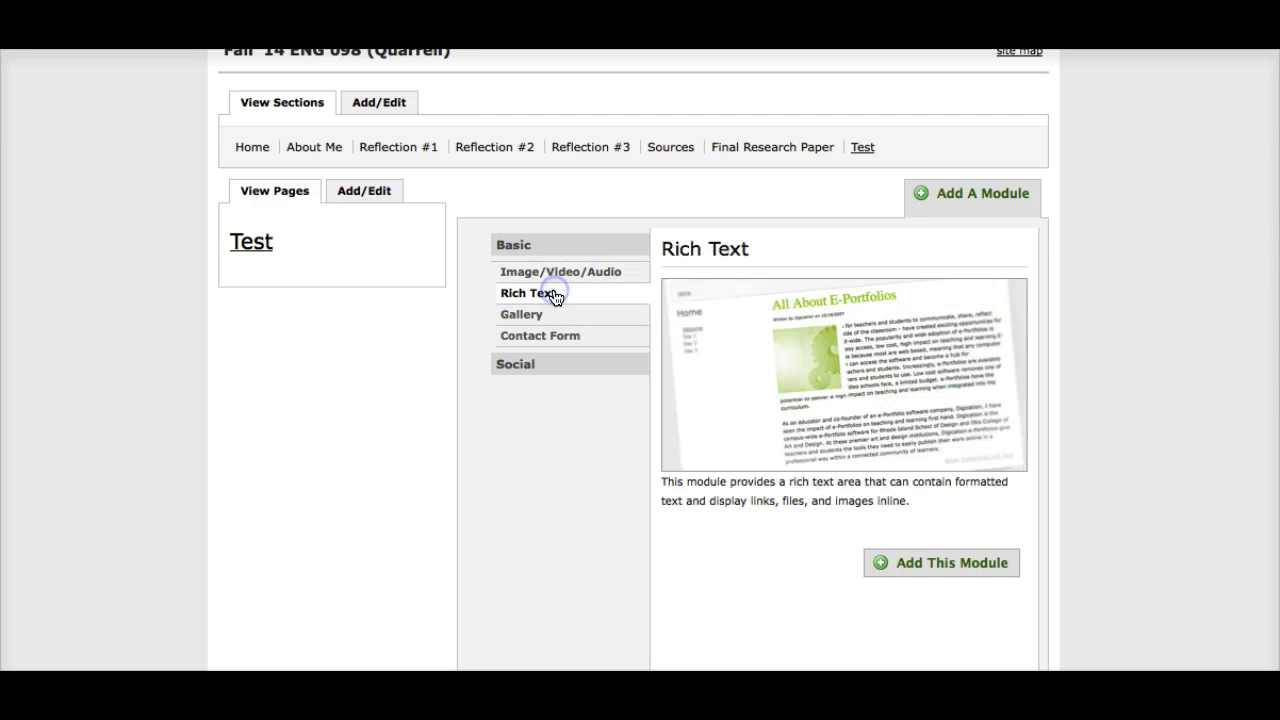
double_click(936, 566)
right_click(936, 566)
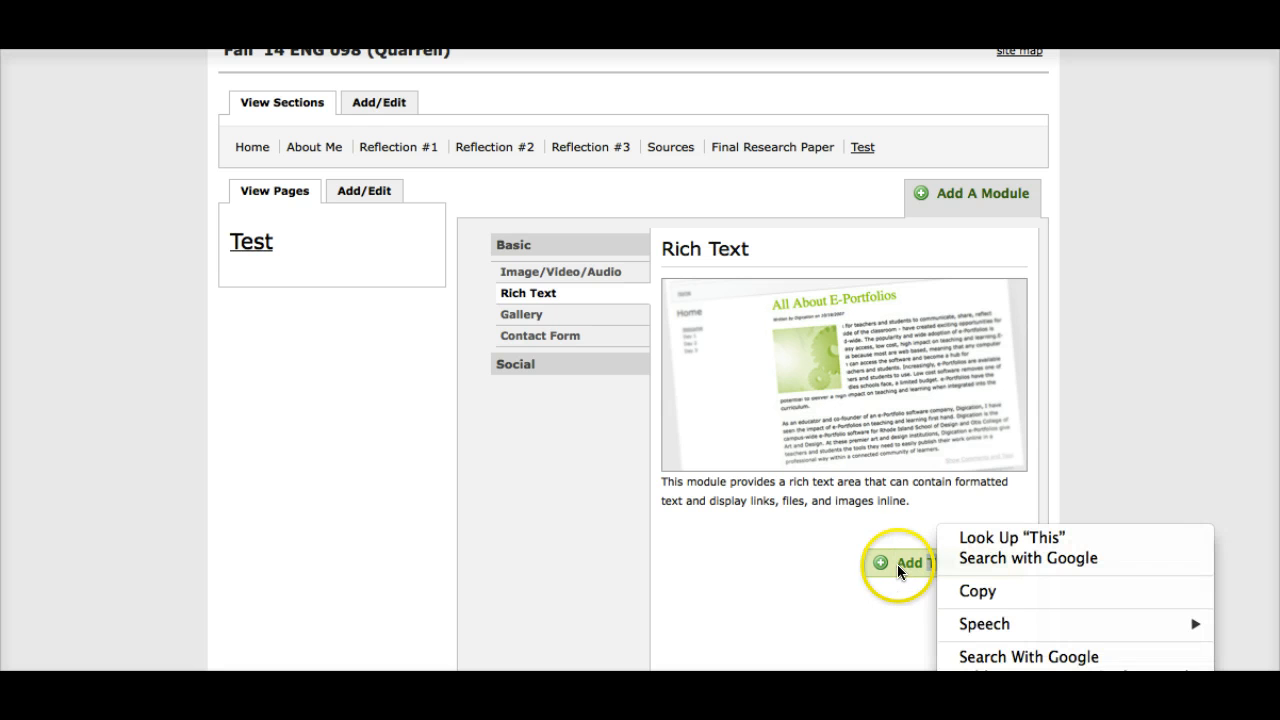
left_click(908, 559)
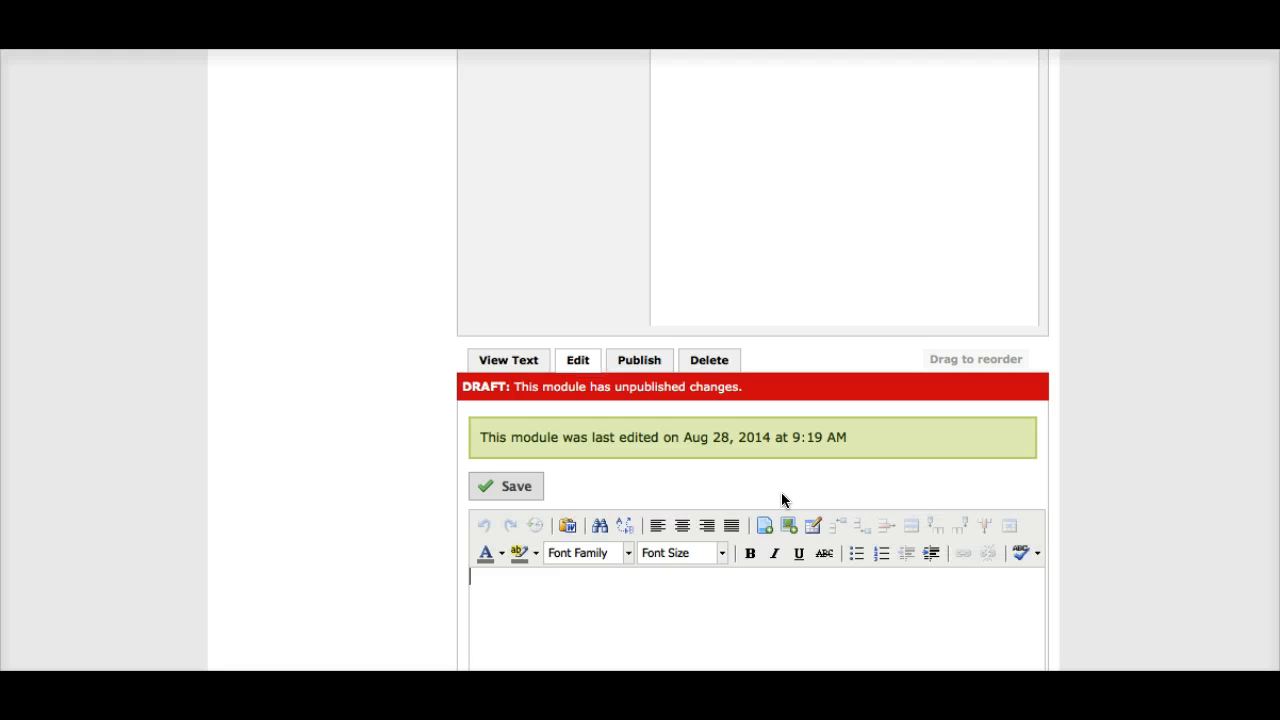
scroll(782, 495, "up", 1)
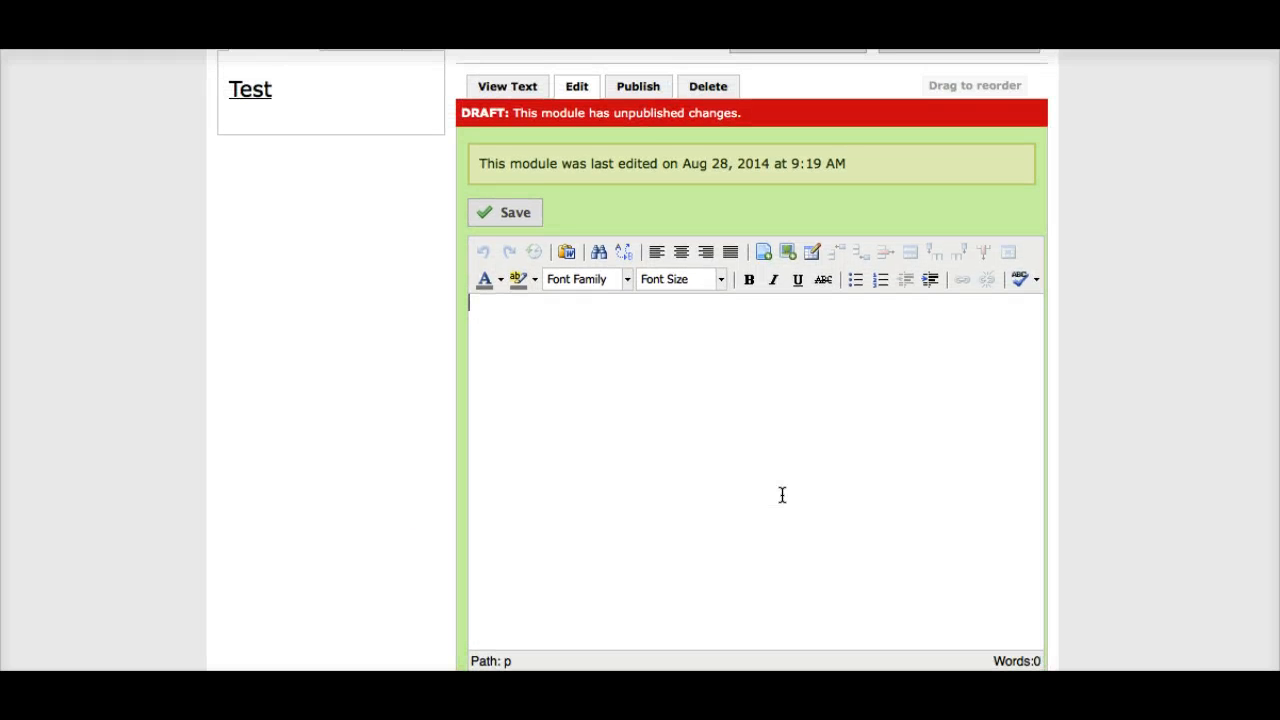
scroll(782, 495, "down", 1)
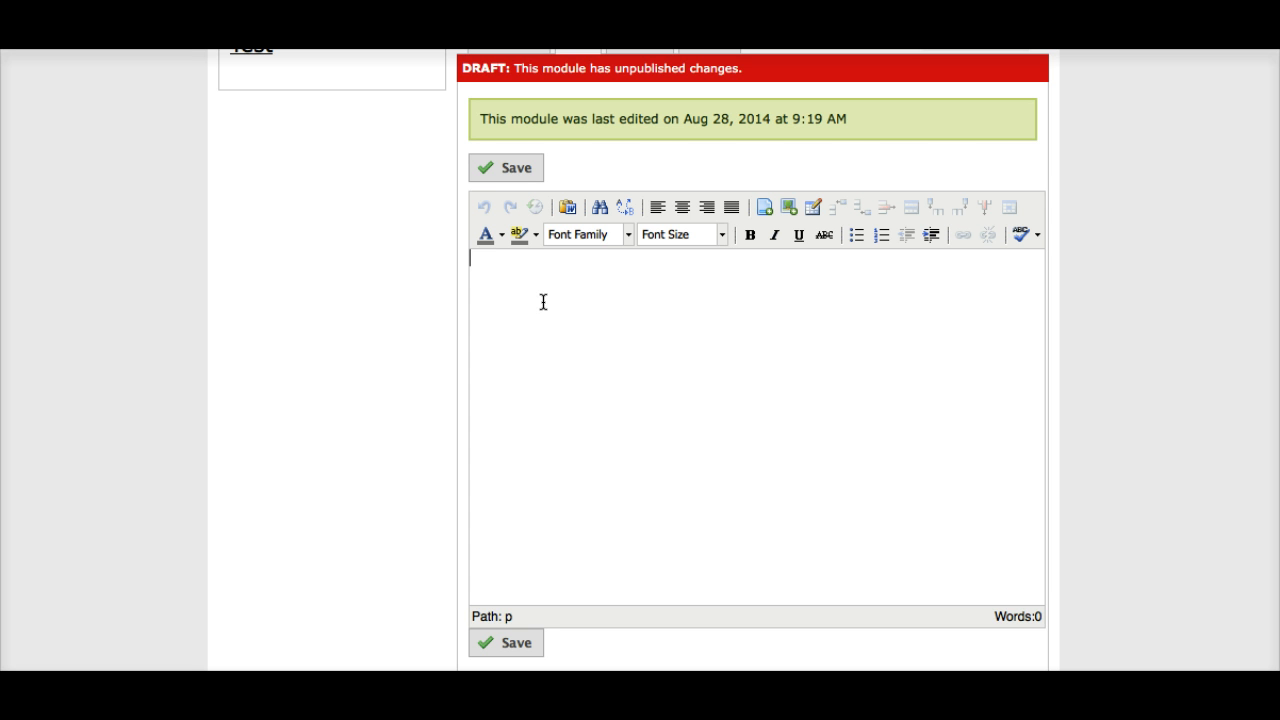
Step: Enter "the quick brown fox." as the content of the new text module and save it
left_click(509, 171)
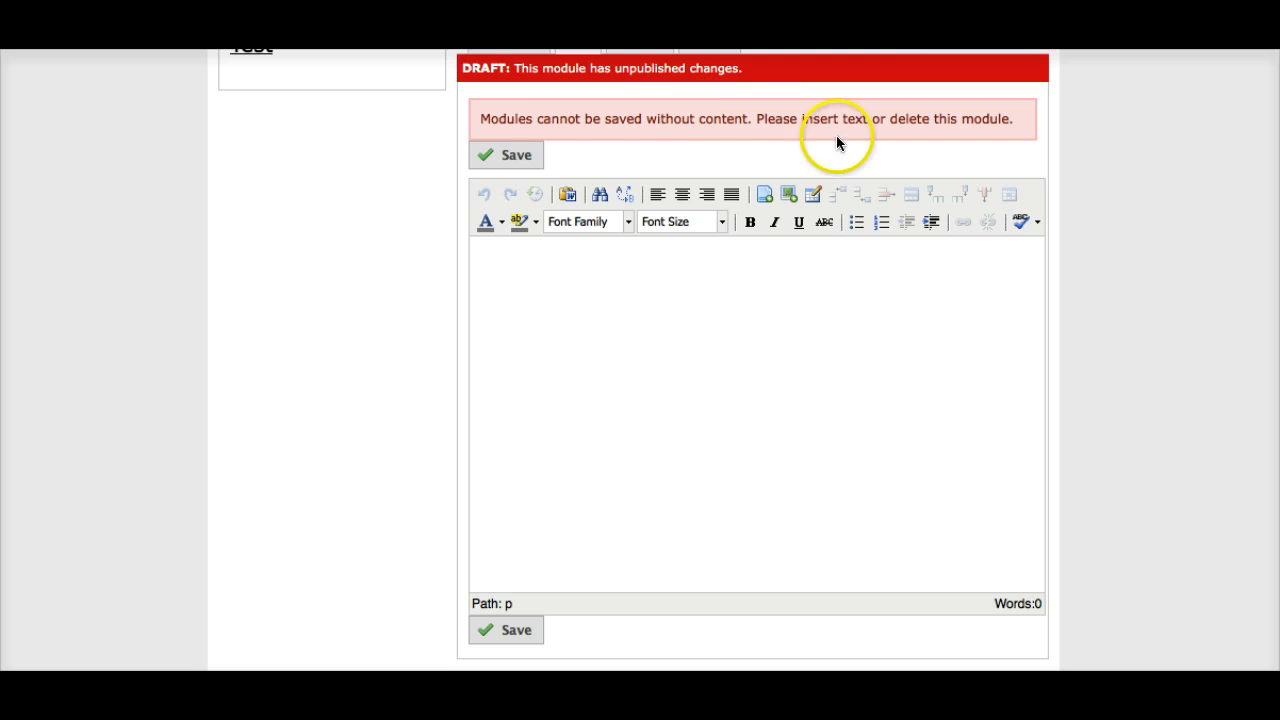
left_click(489, 281)
type("the ")
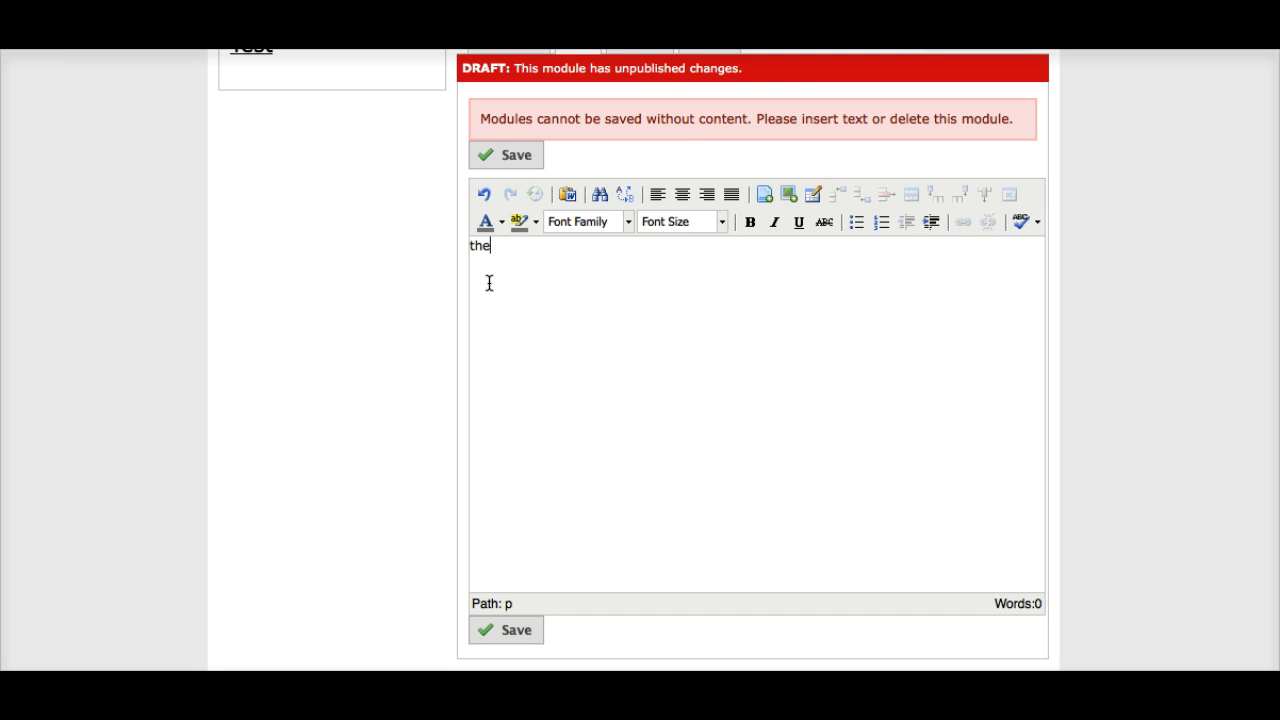
type("quick brown fox")
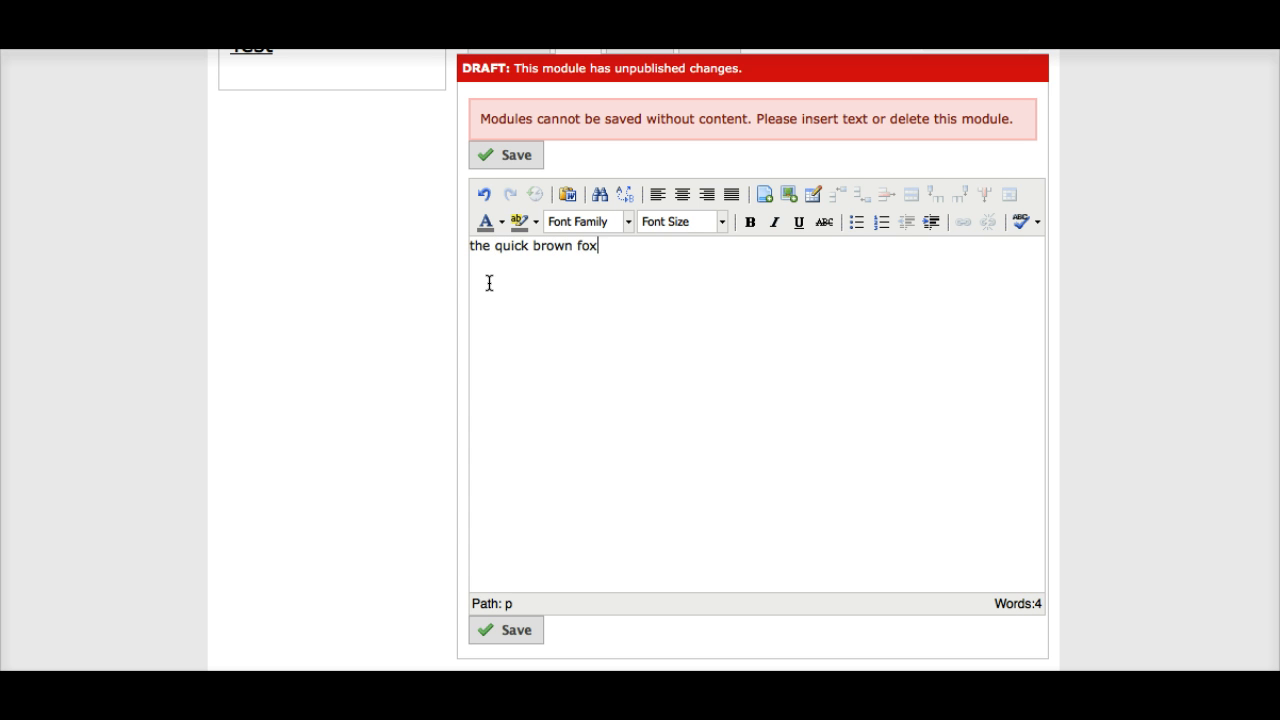
type(".")
left_click(502, 638)
Step: Save the text module again and publish all changes on the Test page
scroll(612, 451, "up", 1)
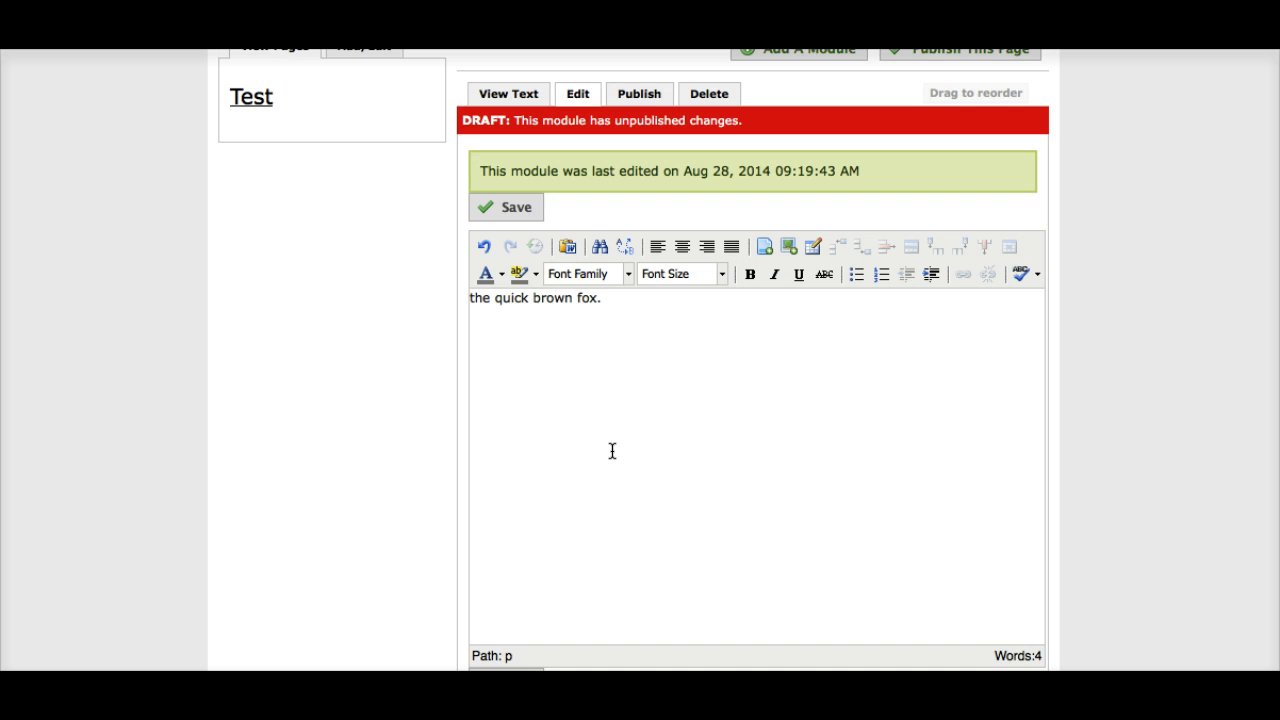
scroll(612, 451, "up", 2)
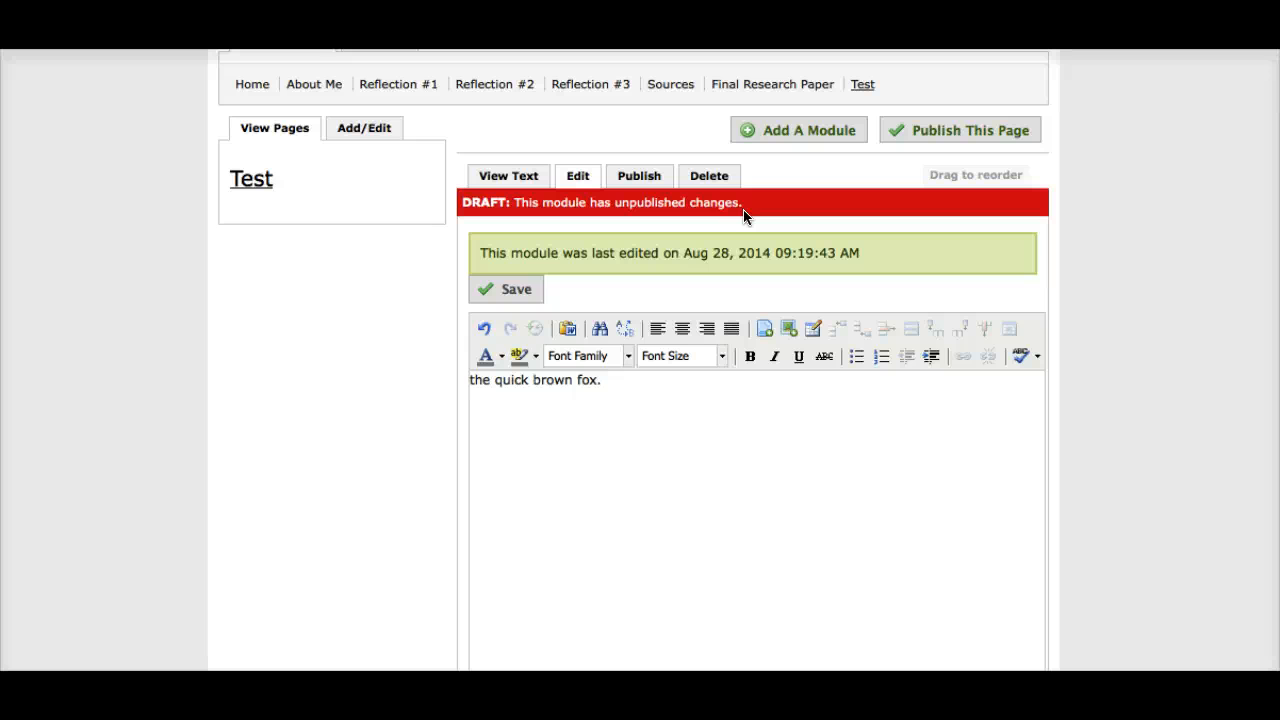
left_click(510, 290)
left_click(915, 132)
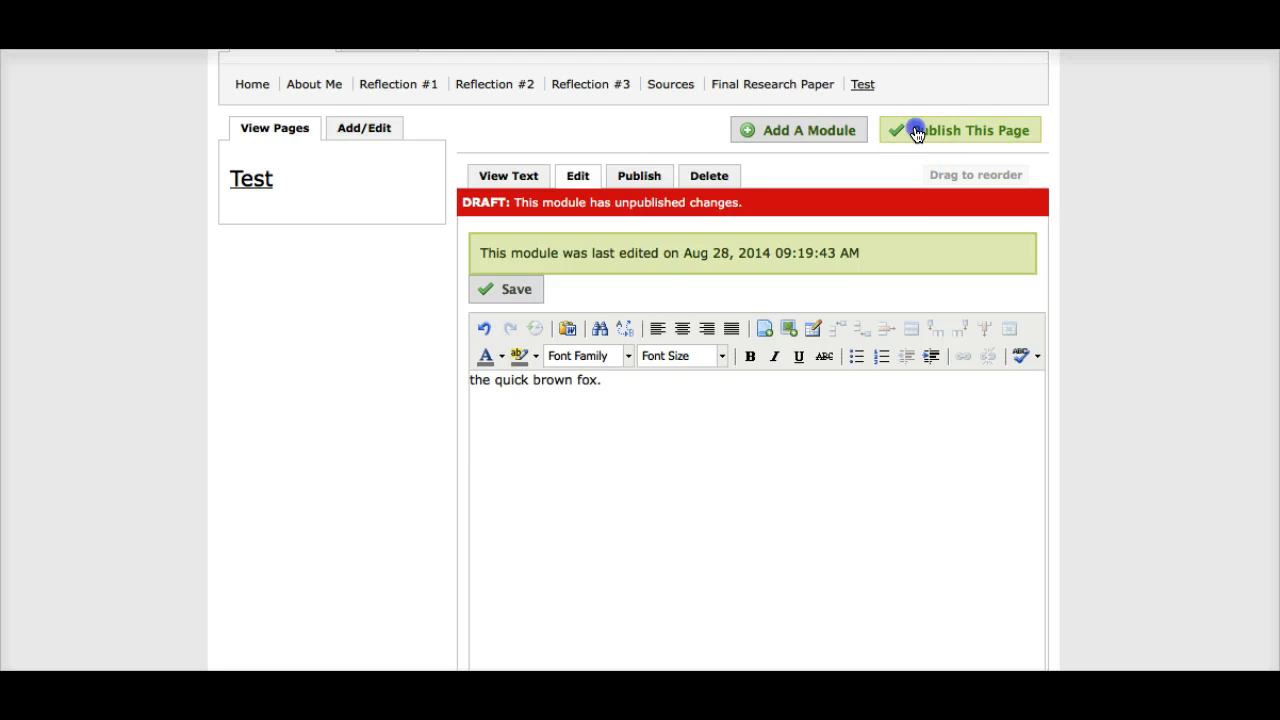
left_click(578, 292)
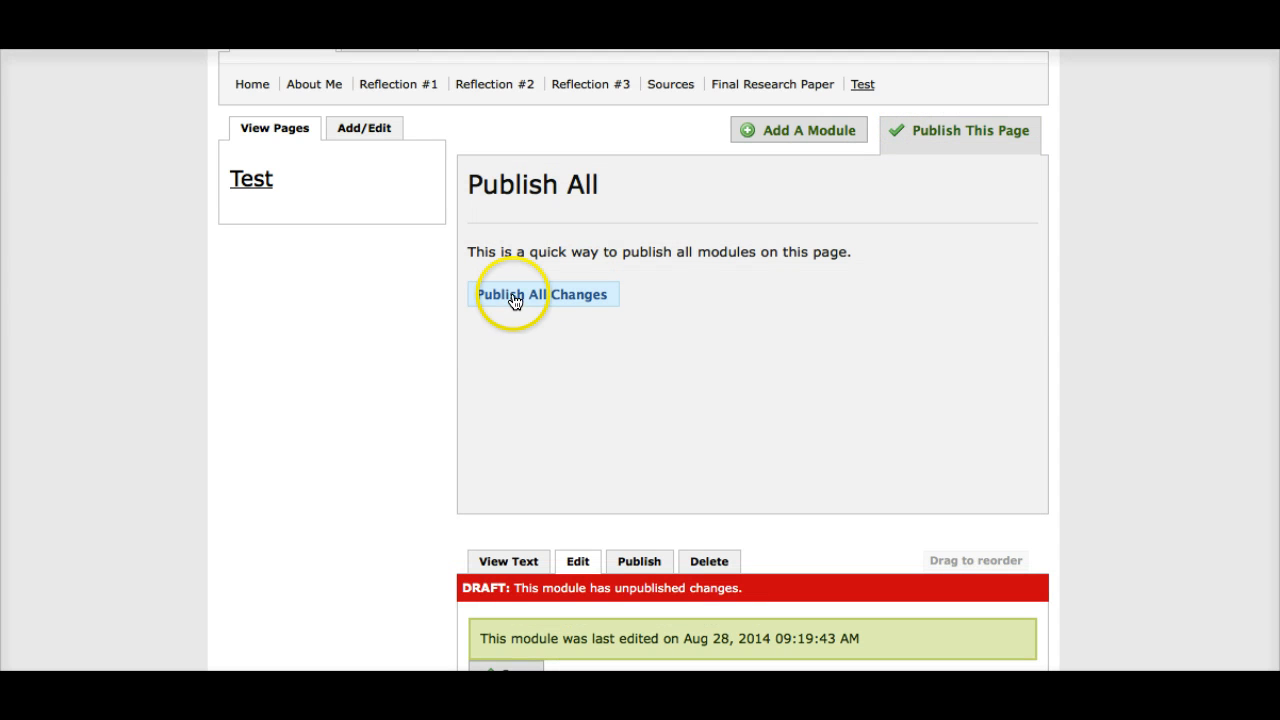
Step: Publish the text module individually and switch it back to its text view
scroll(518, 288, "down", 2)
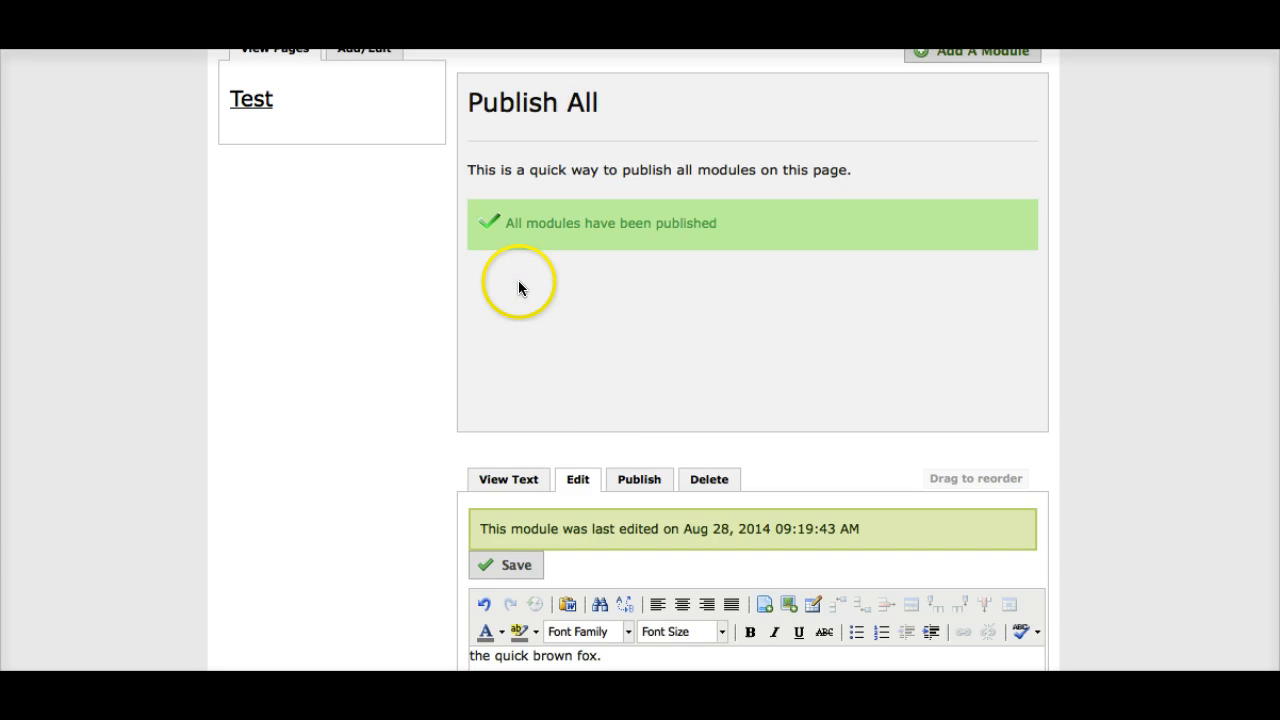
scroll(518, 288, "down", 3)
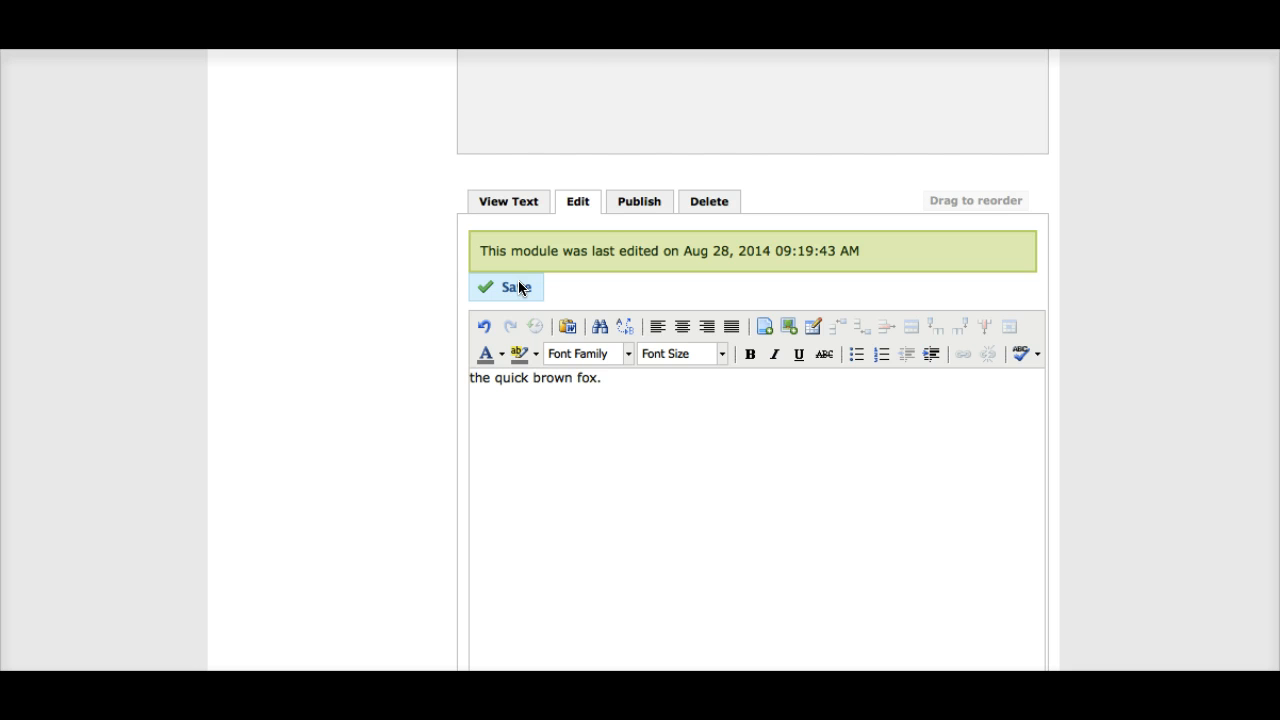
scroll(518, 288, "down", 4)
scroll(543, 260, "up", 3)
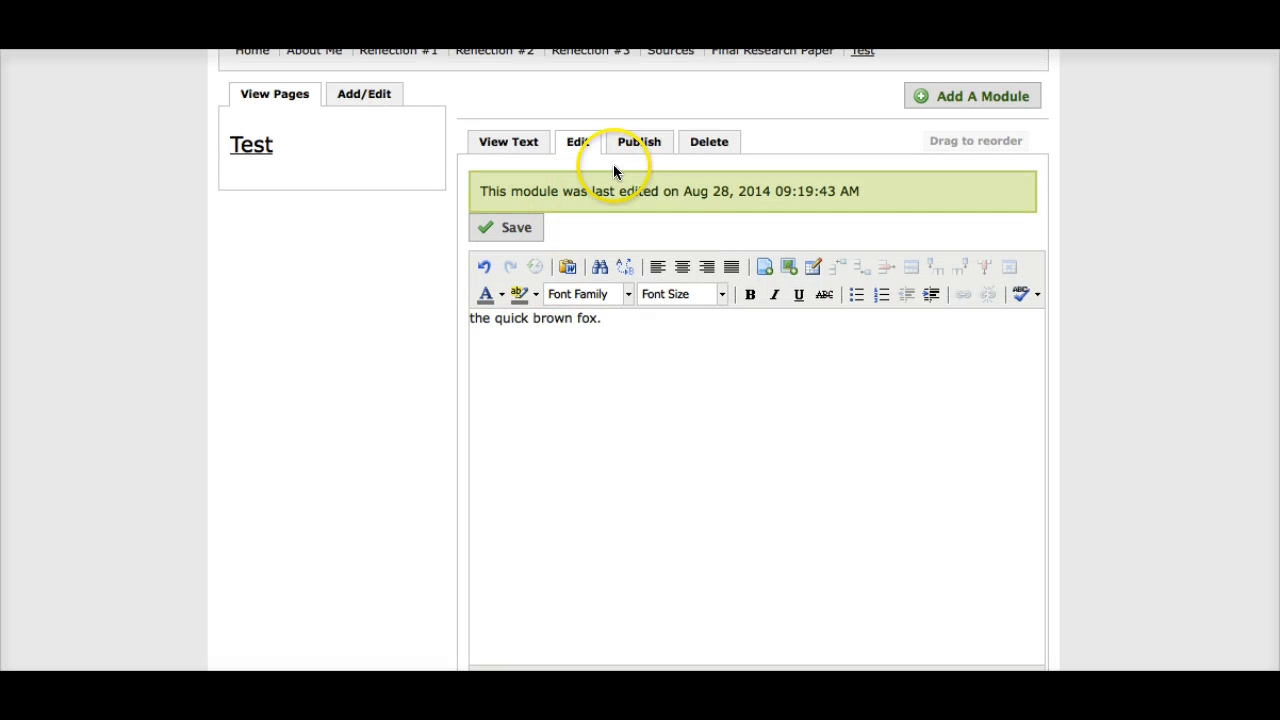
left_click(640, 142)
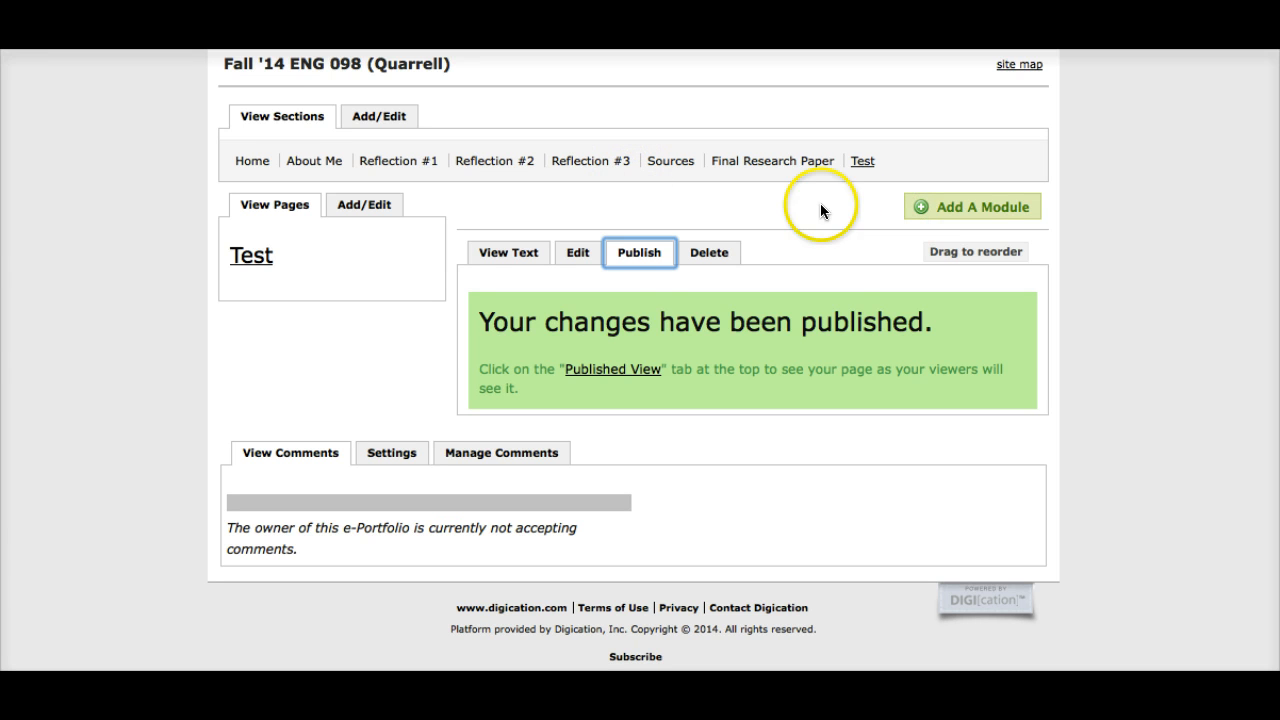
left_click(409, 337)
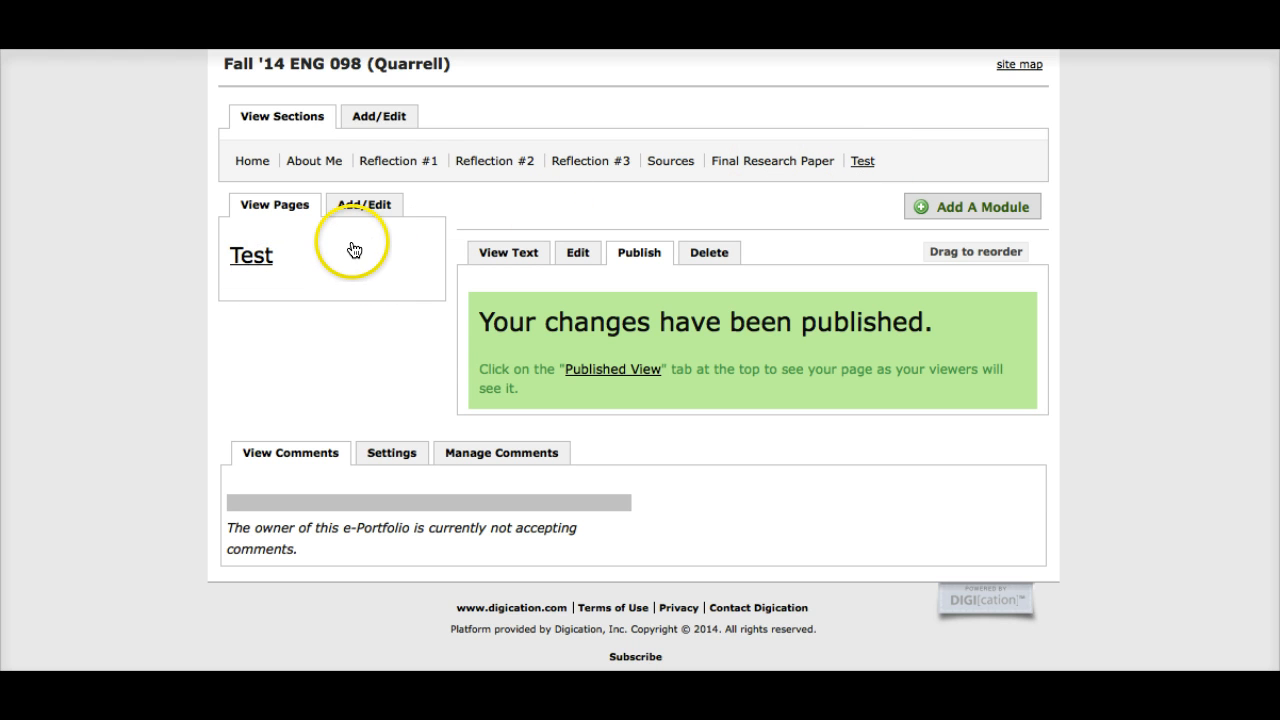
left_click(527, 254)
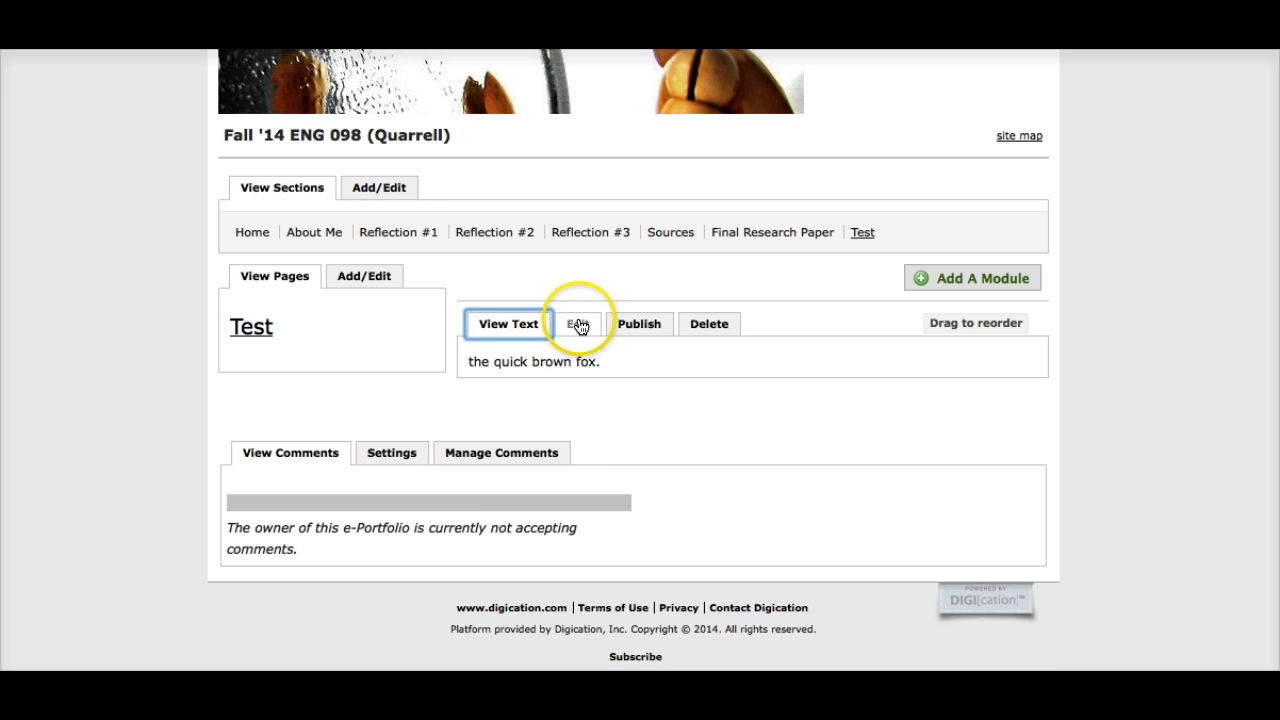
Step: Edit the Test page's text module, append " jumps over the" after "the quick brown fox." and save it
left_click(578, 326)
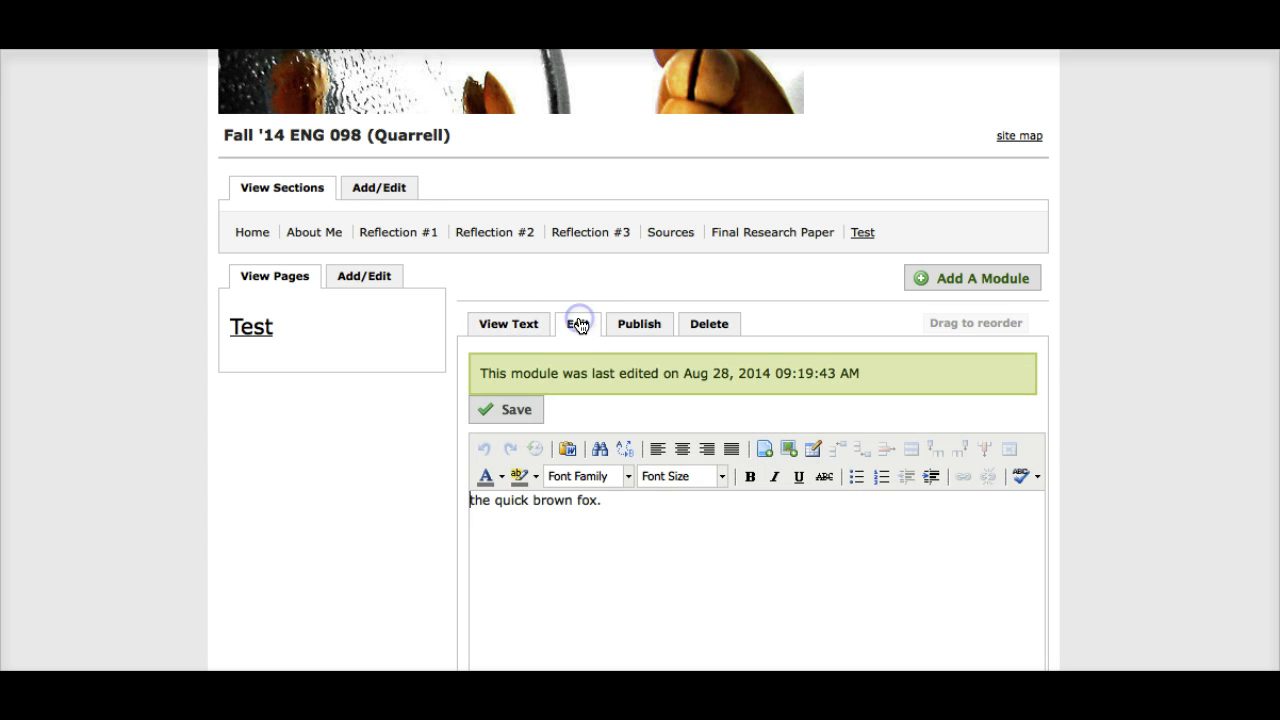
left_click(603, 500)
type("jumps")
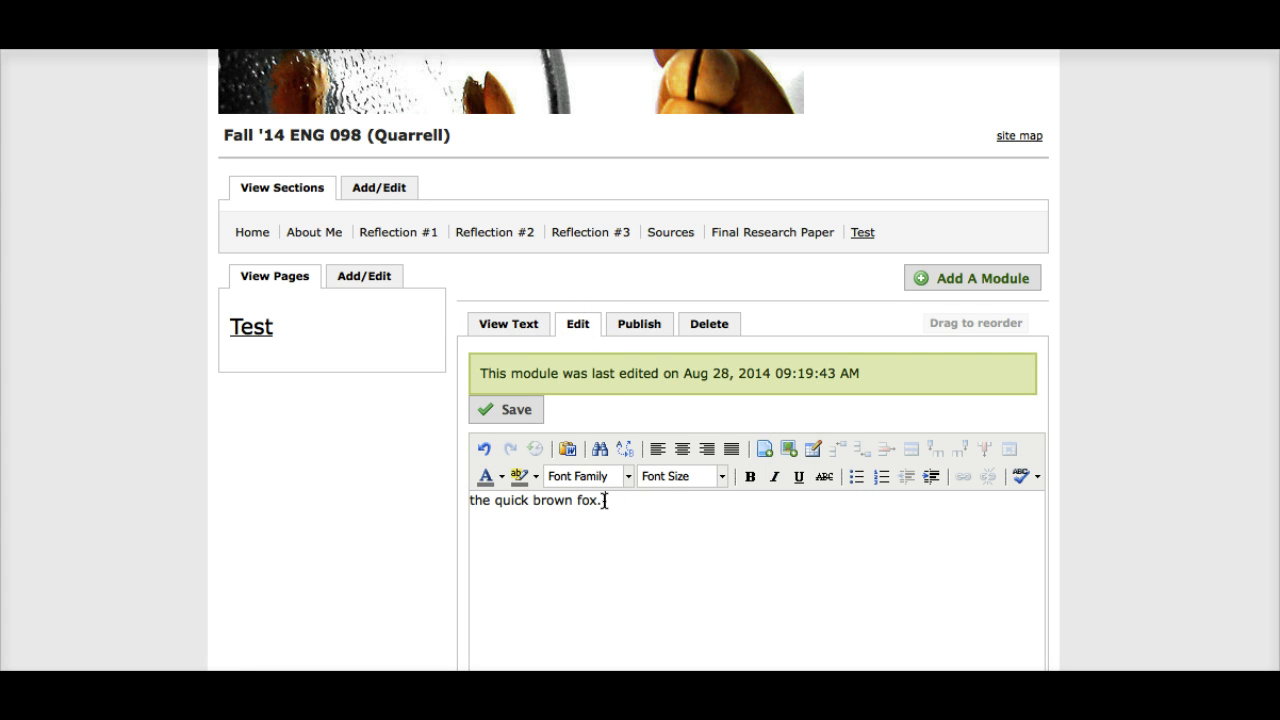
type(" over the")
left_click(603, 559)
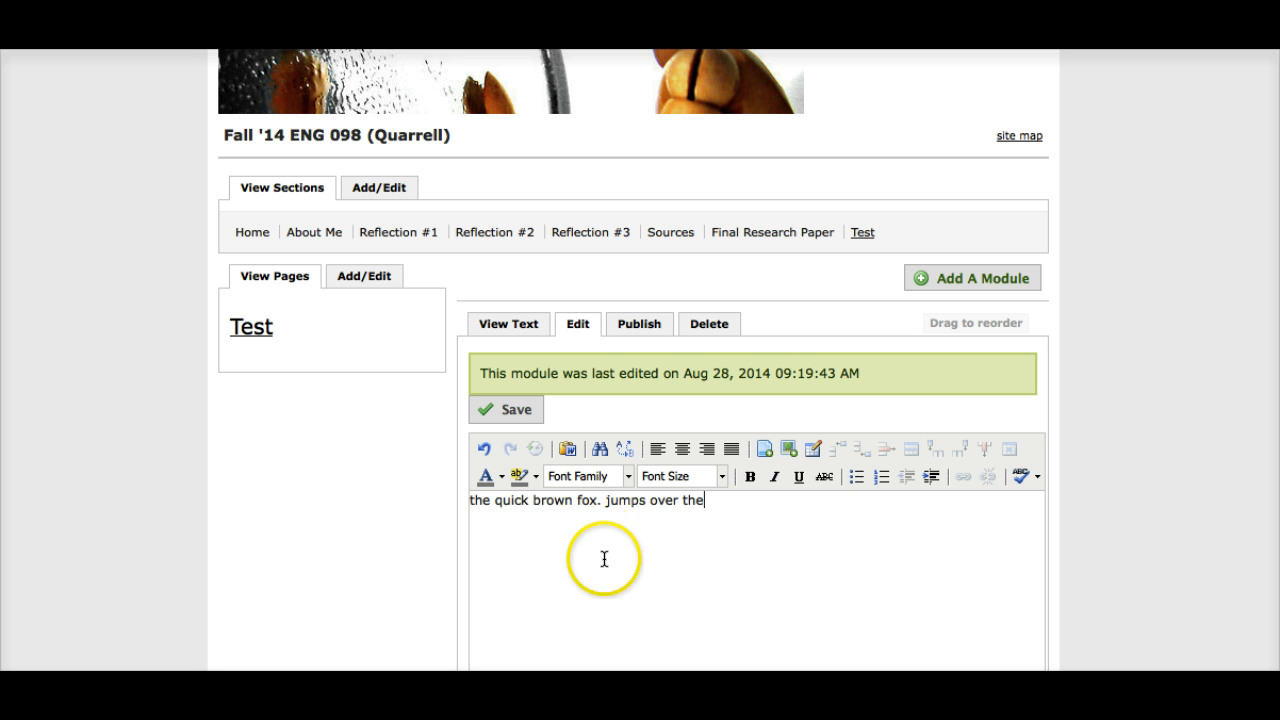
left_click(493, 411)
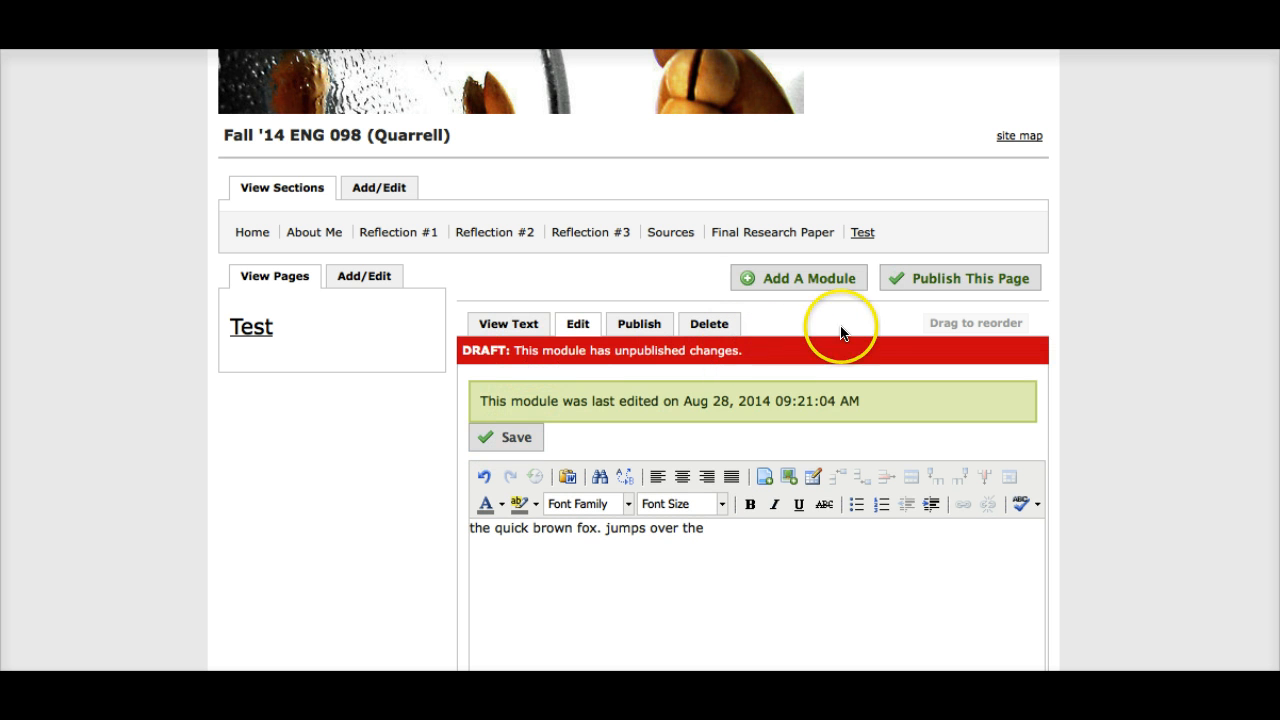
Step: Publish all changes on the Test page and reopen the page to view the published text
left_click(905, 279)
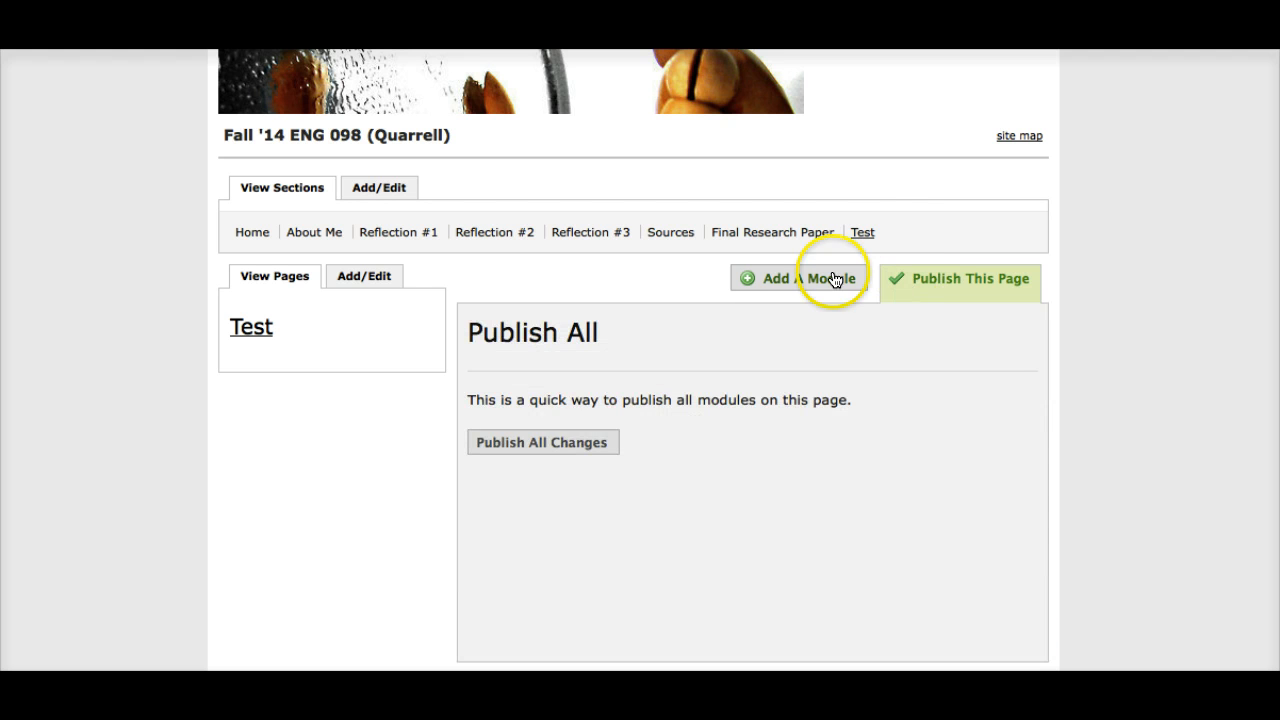
left_click(518, 452)
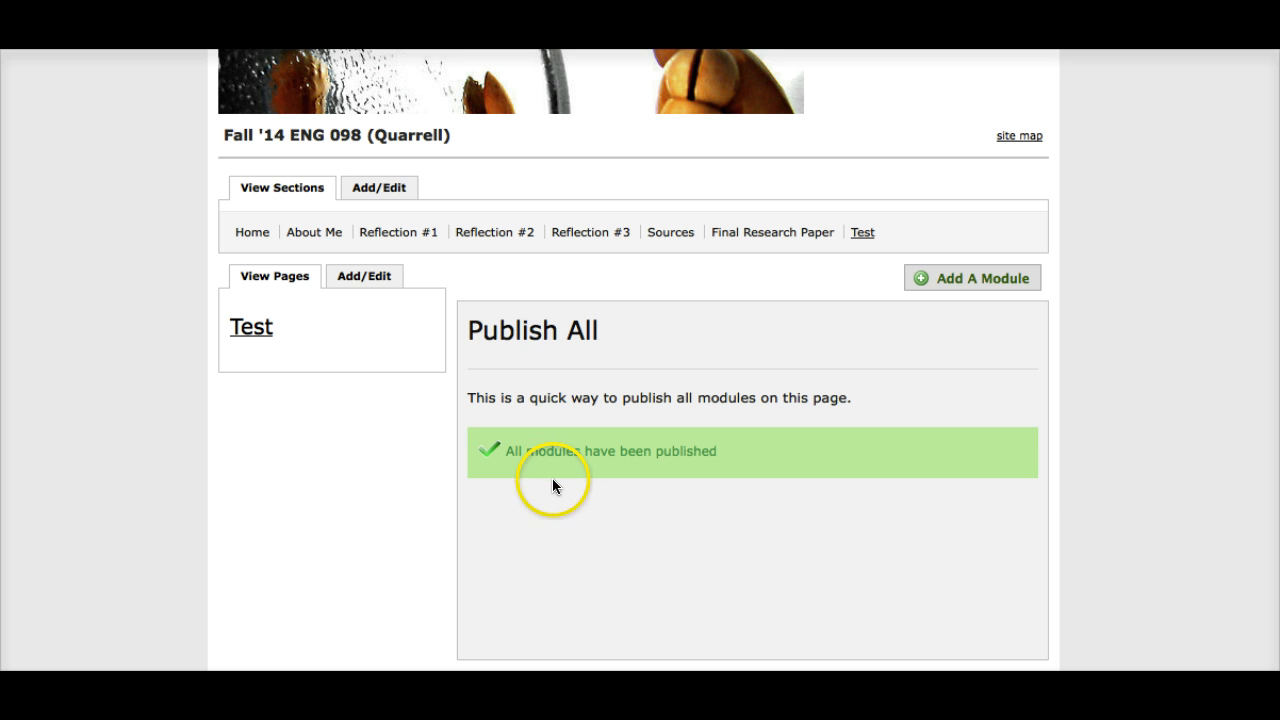
left_click(250, 330)
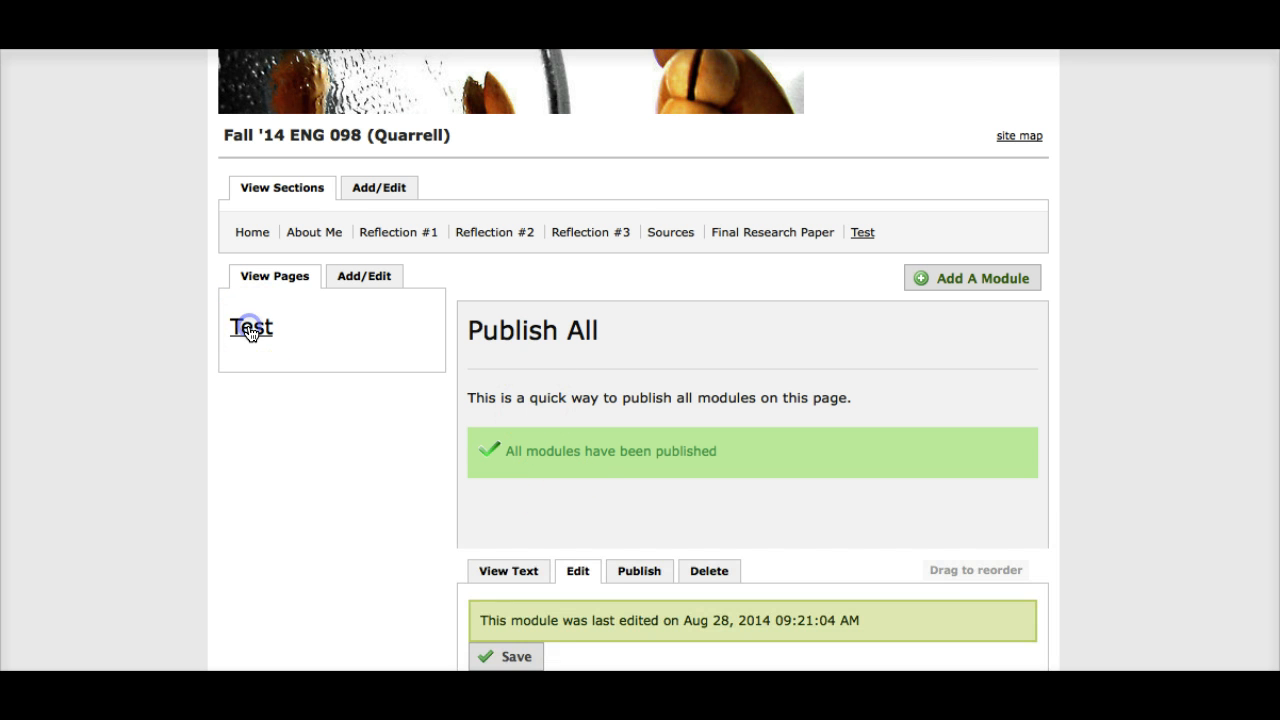
scroll(249, 333, "down", 5)
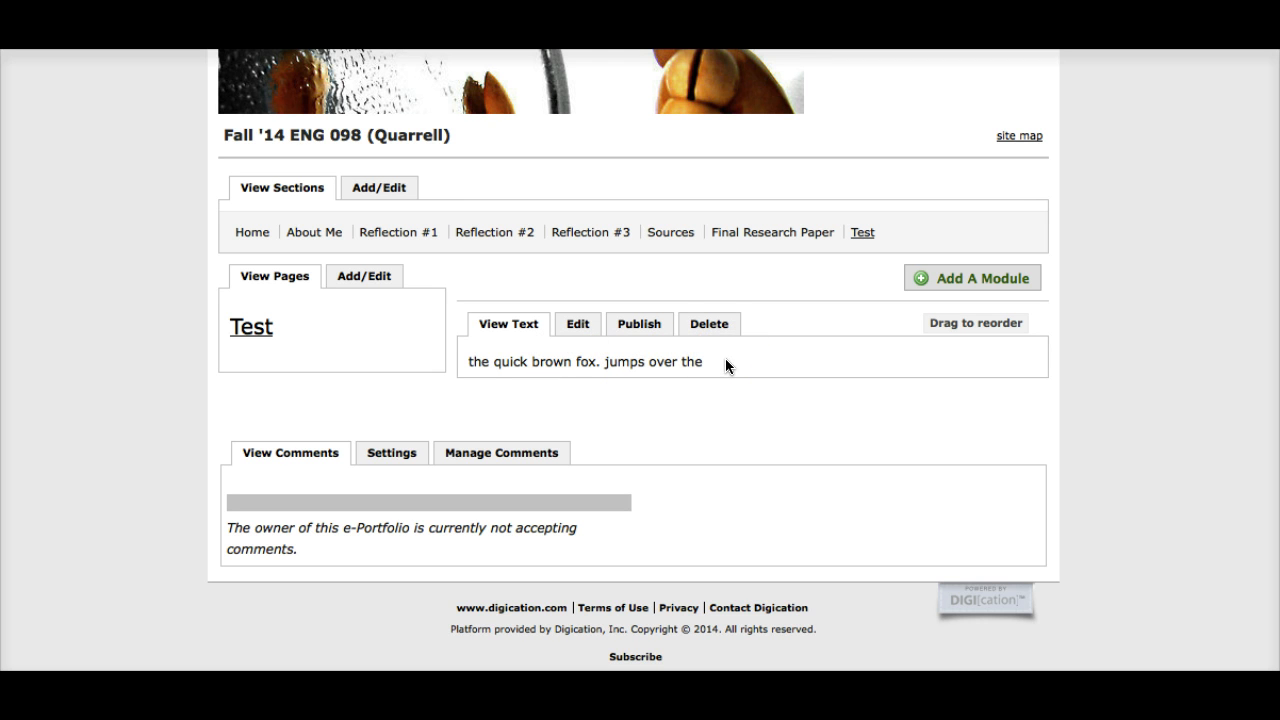
Step: Permanently delete the text module from the Test page
left_click(709, 326)
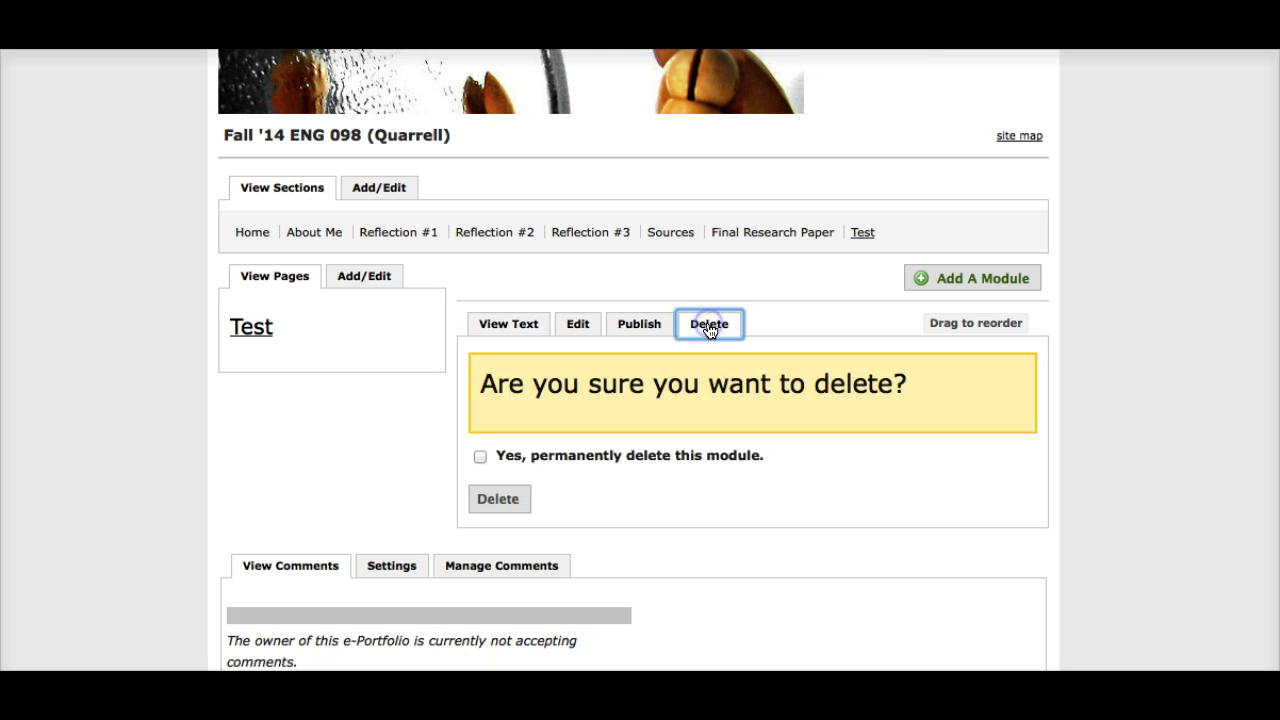
left_click(478, 456)
left_click(498, 498)
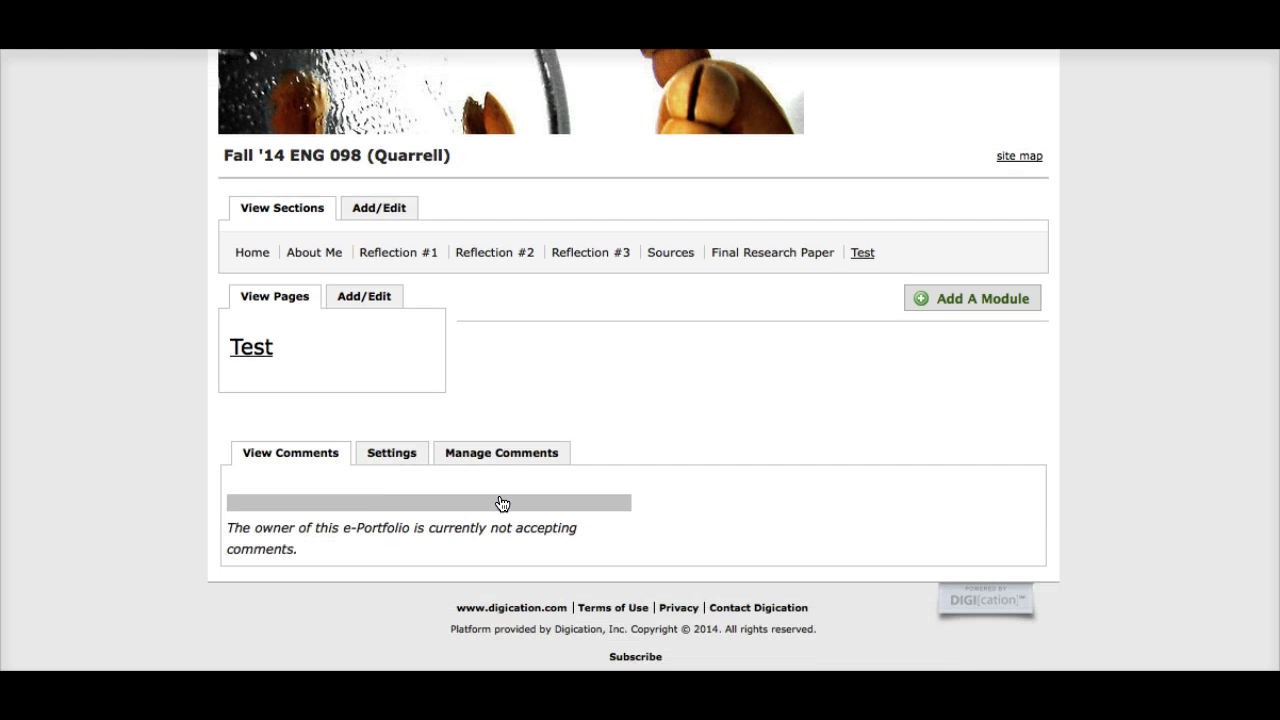
Step: Open the Home section and read through its welcome text
scroll(121, 254, "up", 4)
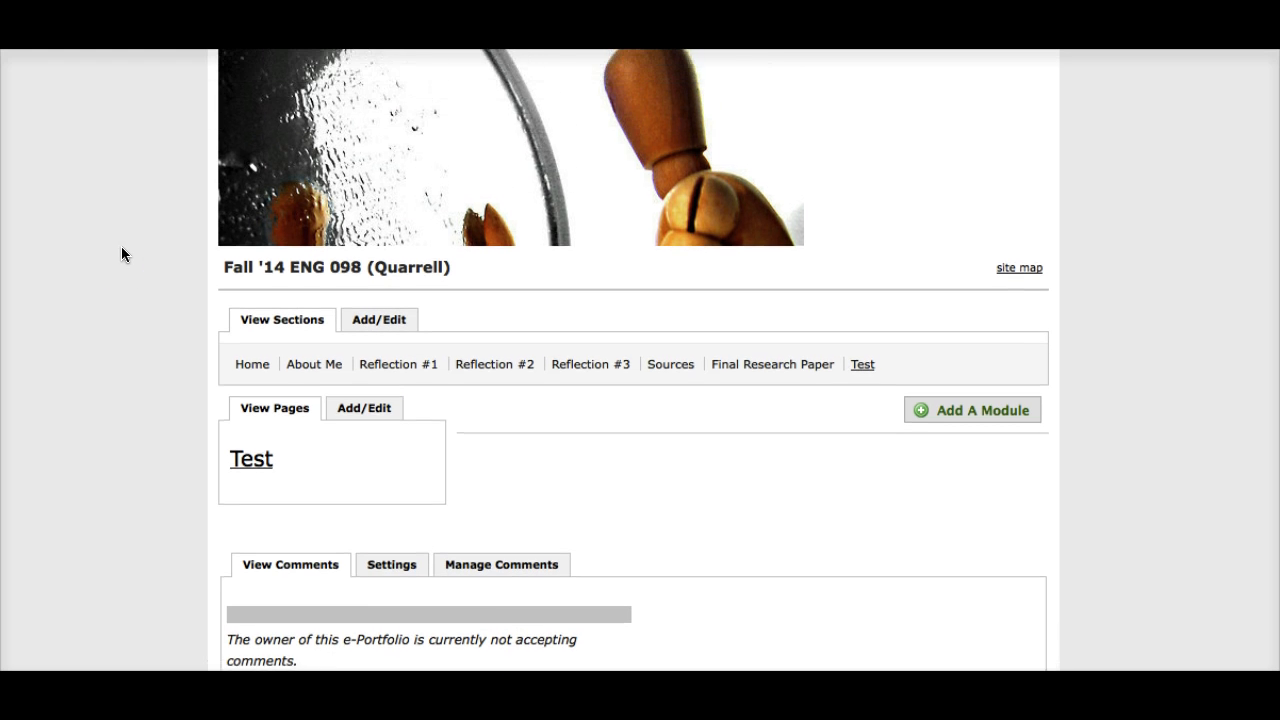
scroll(121, 254, "up", 1)
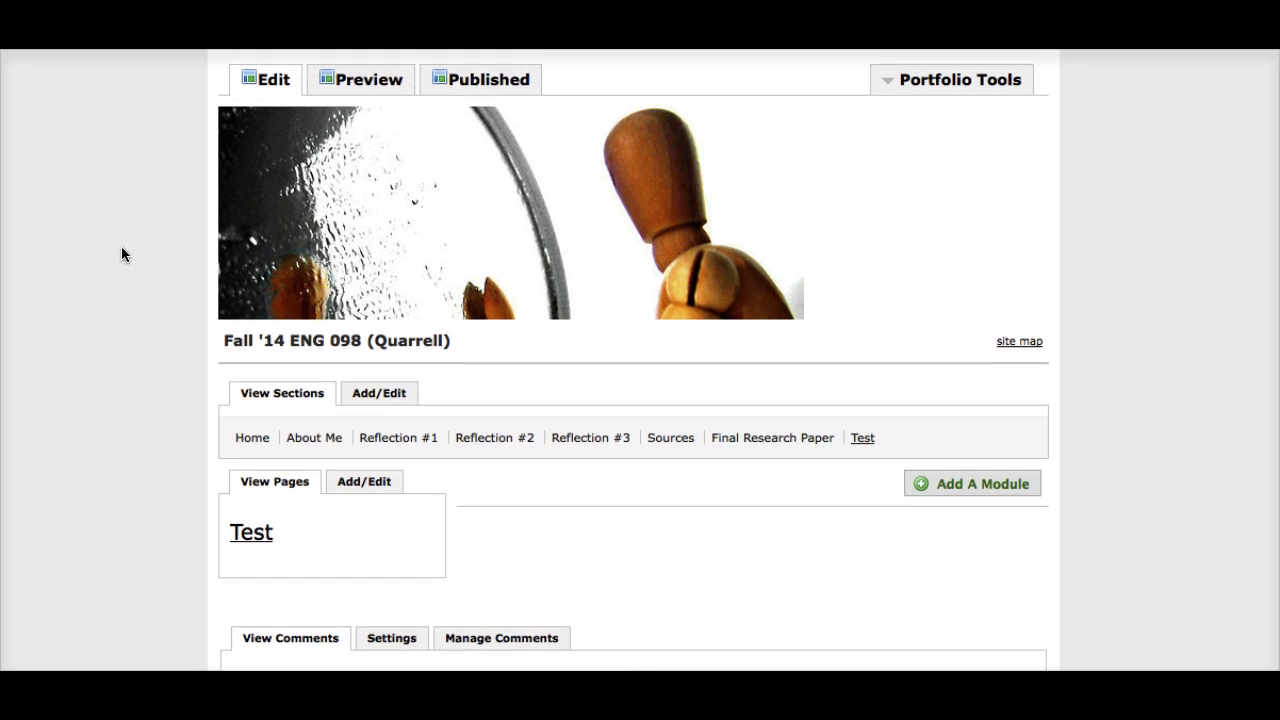
scroll(121, 254, "down", 2)
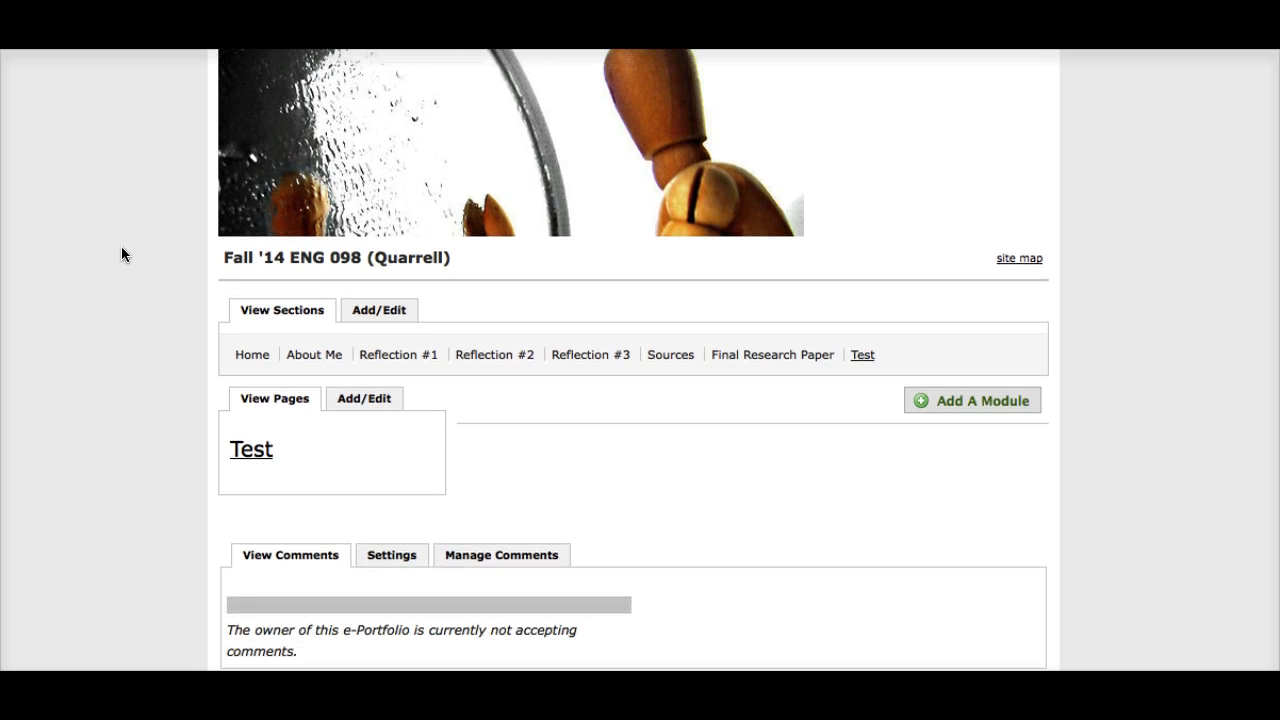
left_click(254, 357)
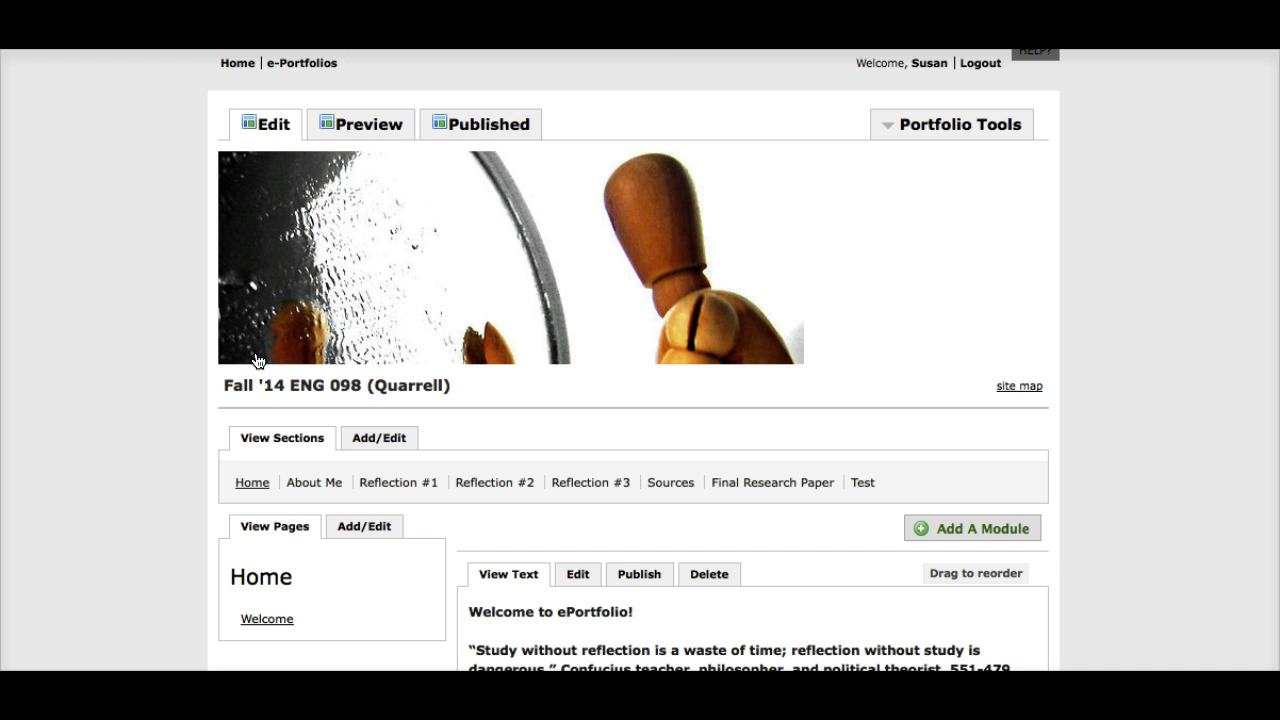
scroll(257, 360, "down", 3)
scroll(257, 360, "down", 5)
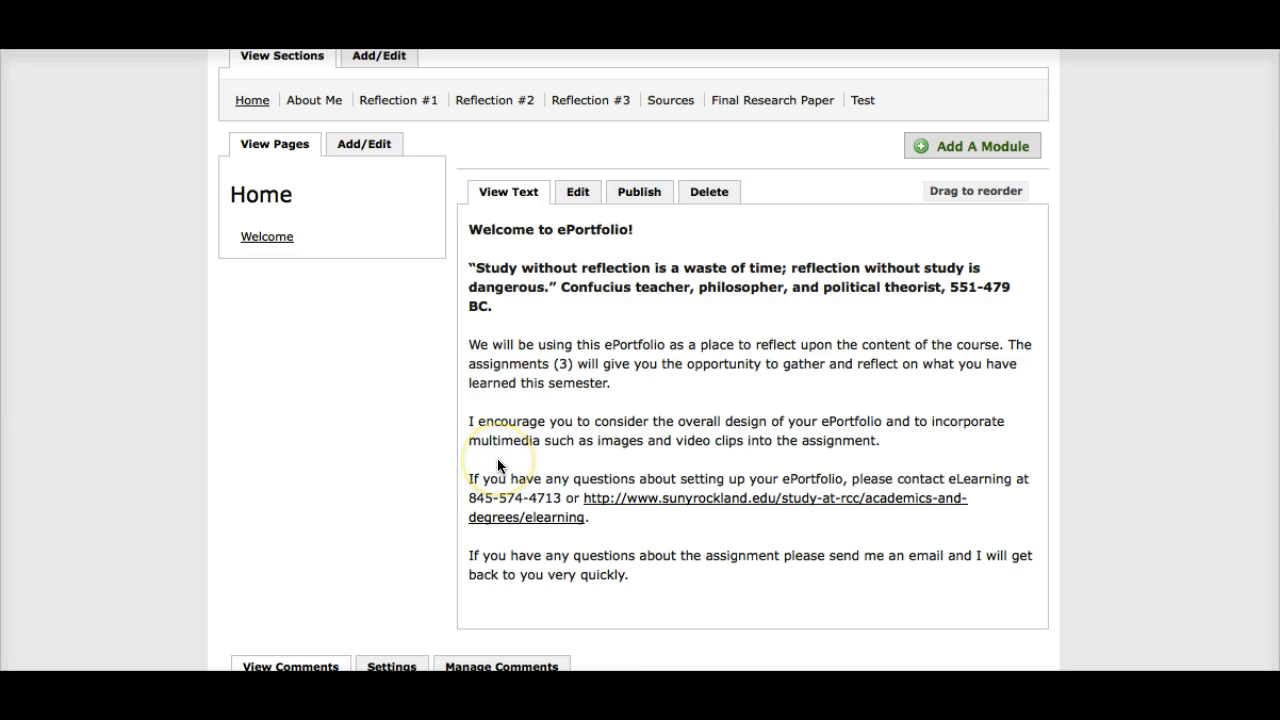
scroll(498, 466, "down", 2)
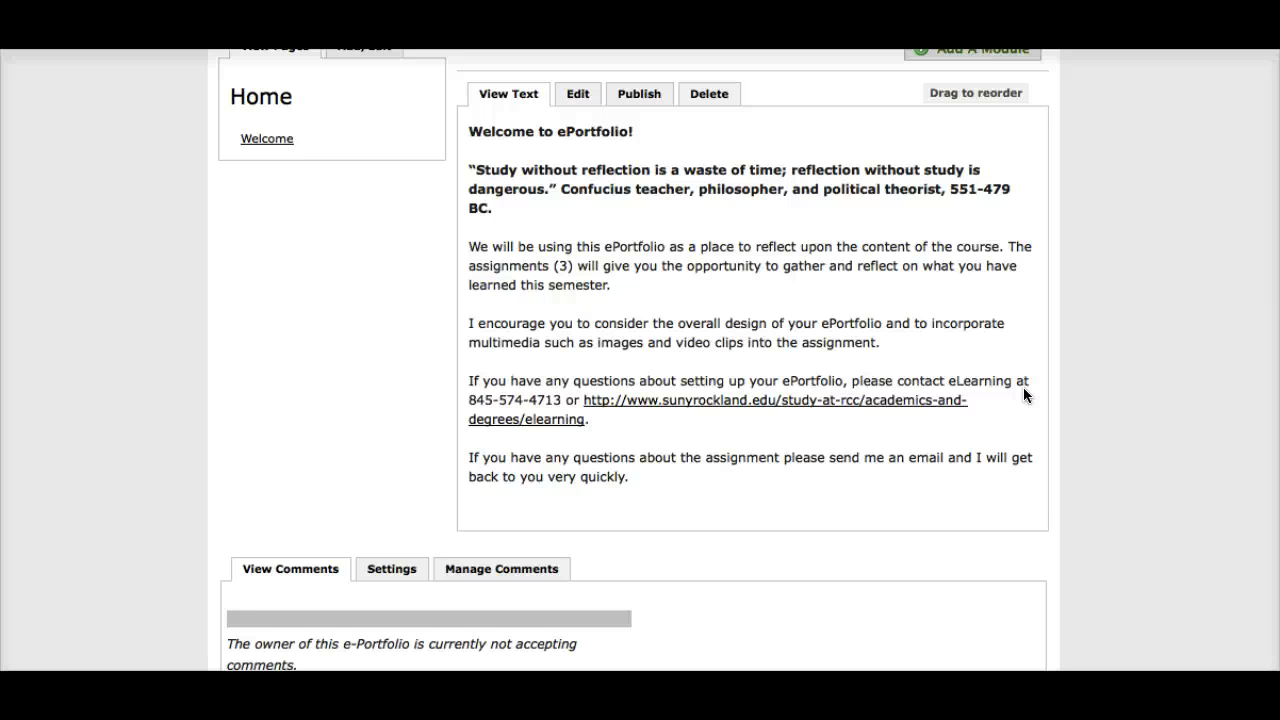
scroll(1023, 388, "up", 5)
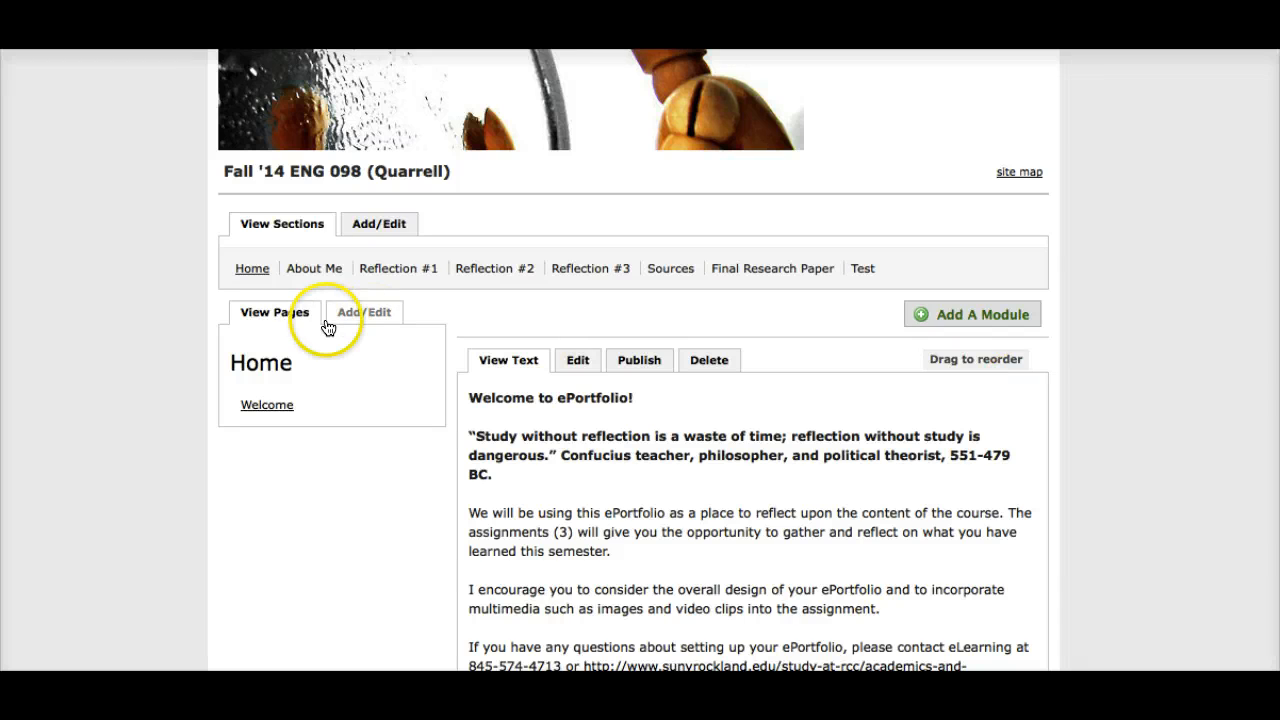
scroll(323, 358, "down", 2)
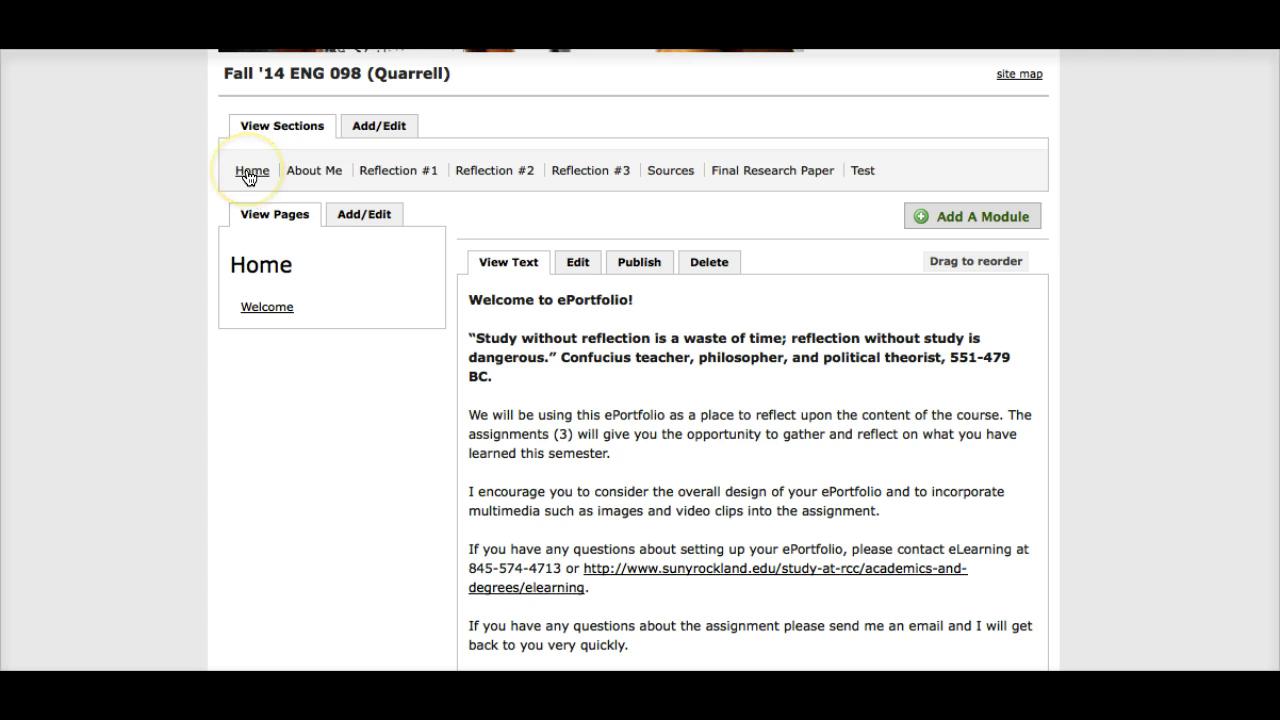
Step: Open the About Me section and review its sample headings and the closing instructions on editing, saving and publishing
left_click(310, 172)
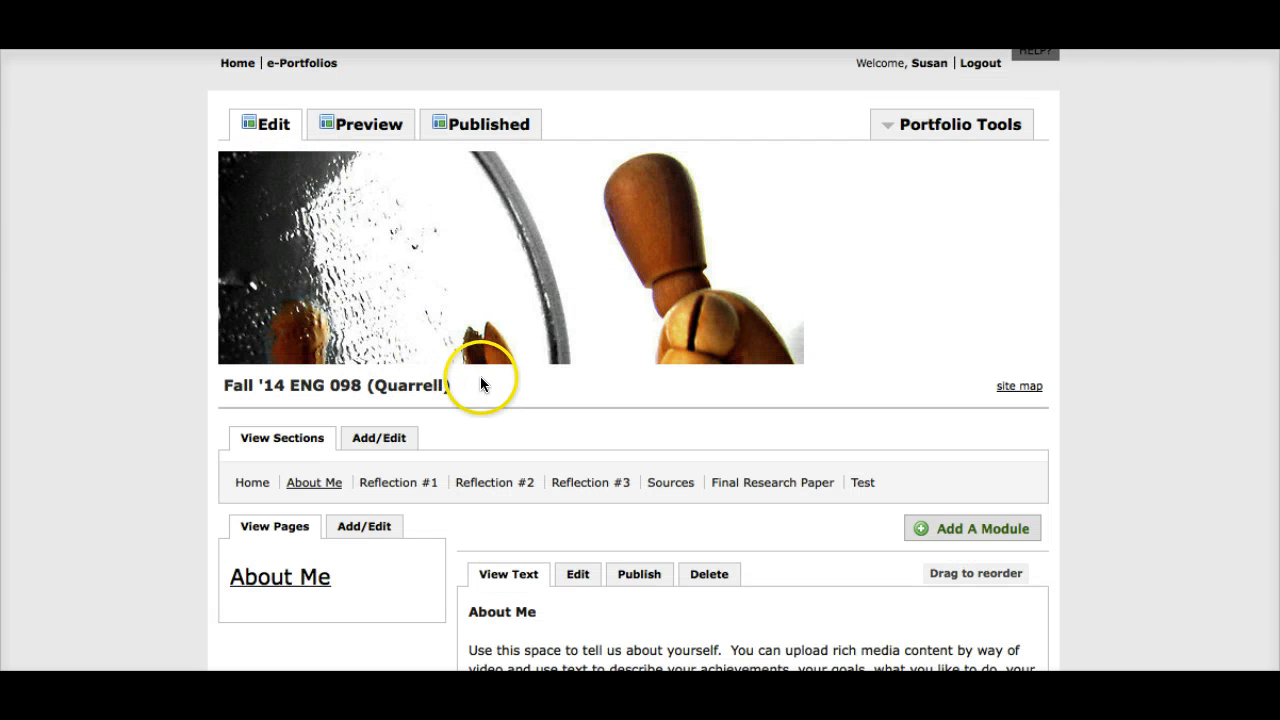
scroll(480, 376, "down", 5)
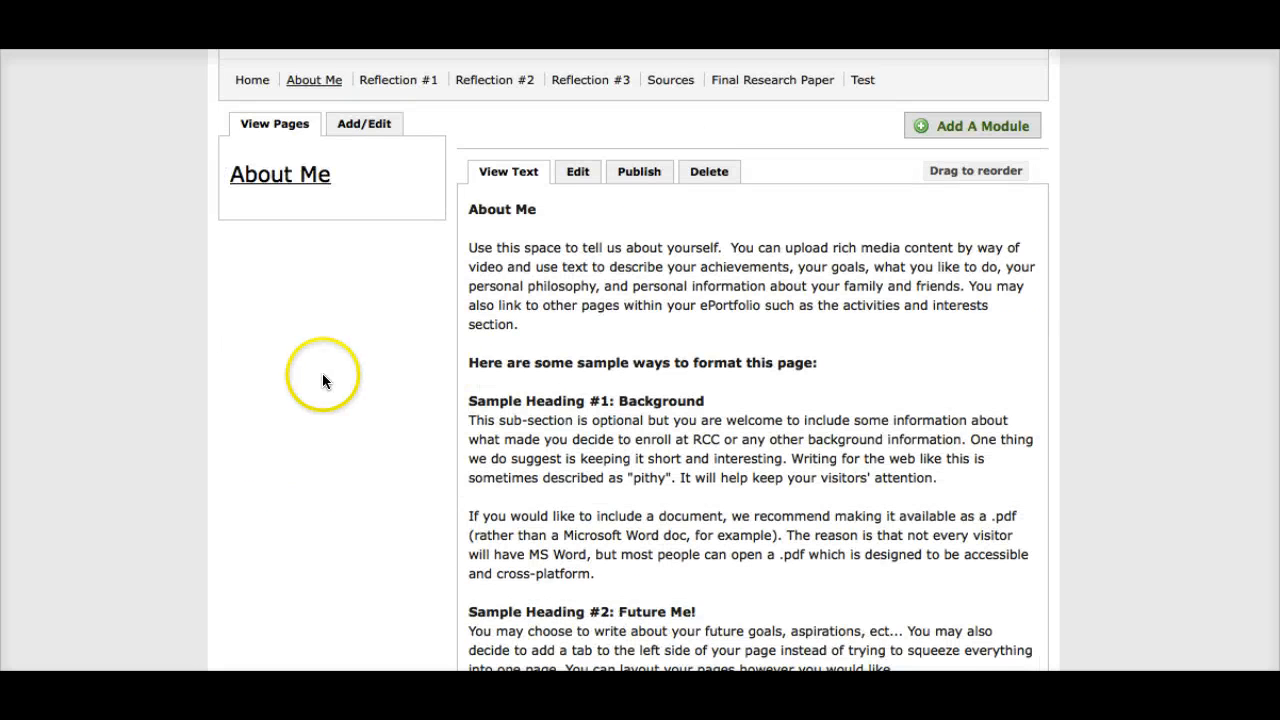
scroll(322, 380, "down", 1)
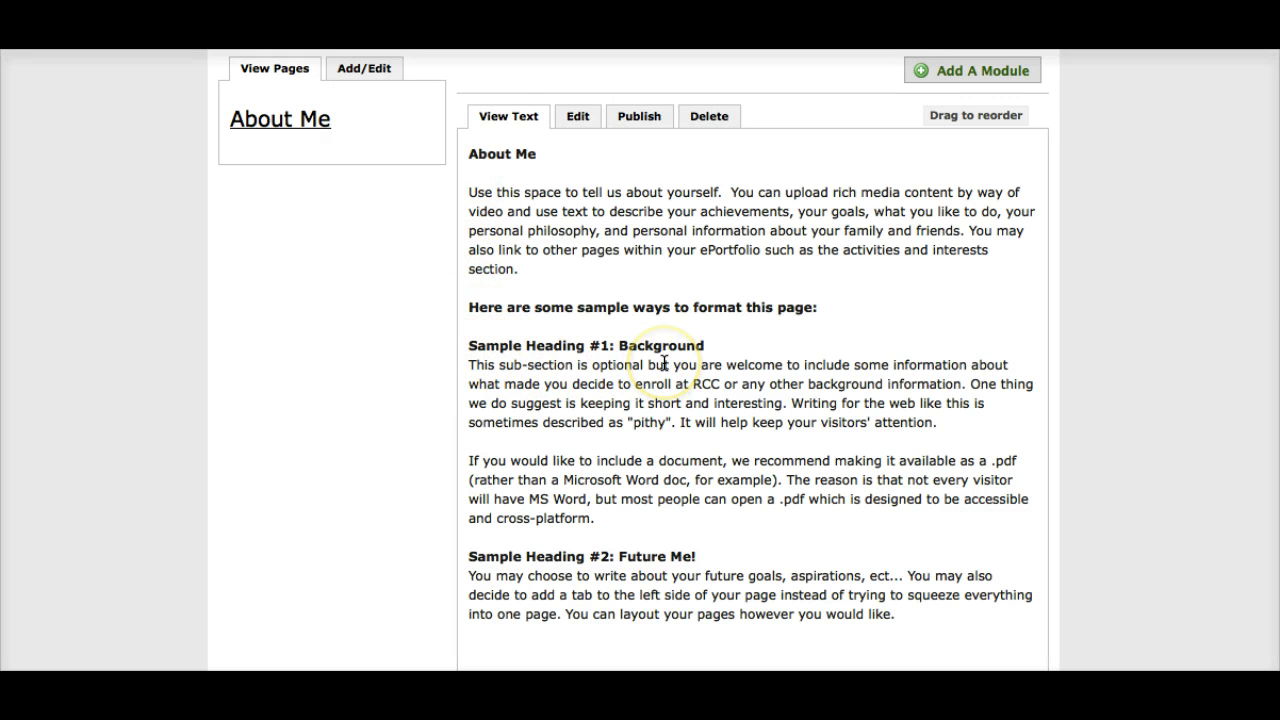
scroll(640, 365, "down", 2)
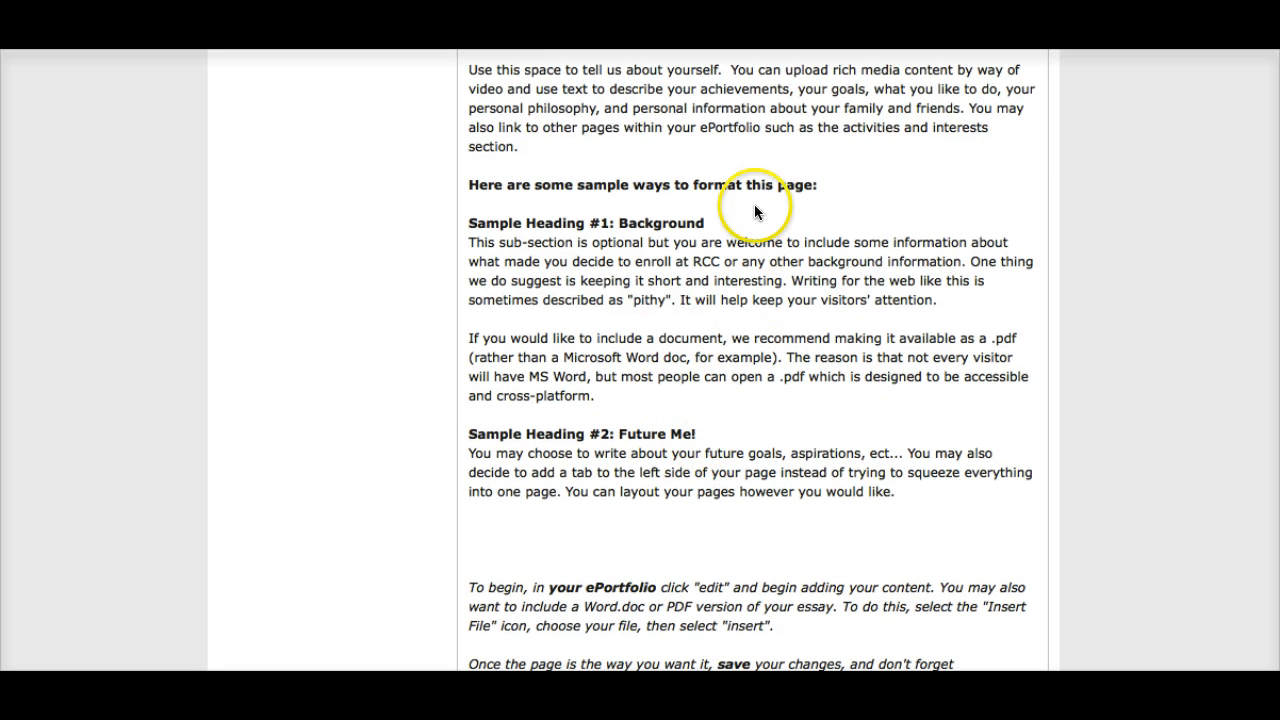
scroll(817, 337, "up", 4)
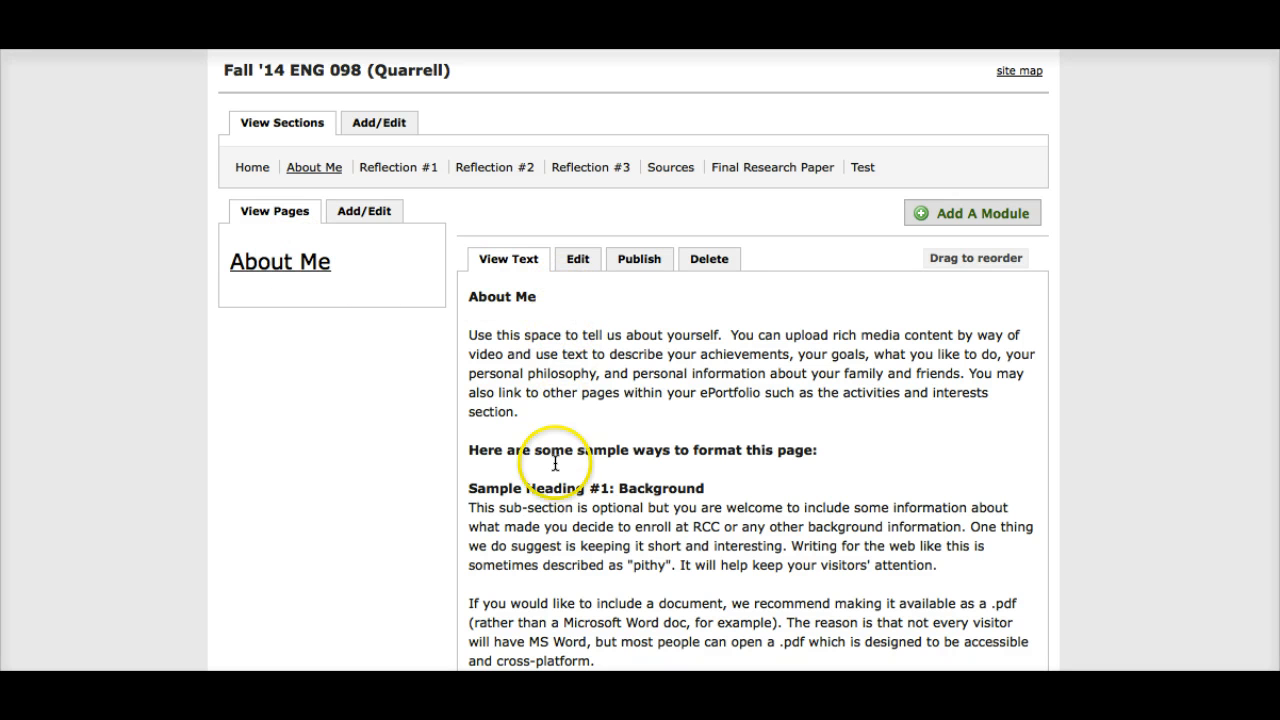
scroll(546, 528, "down", 5)
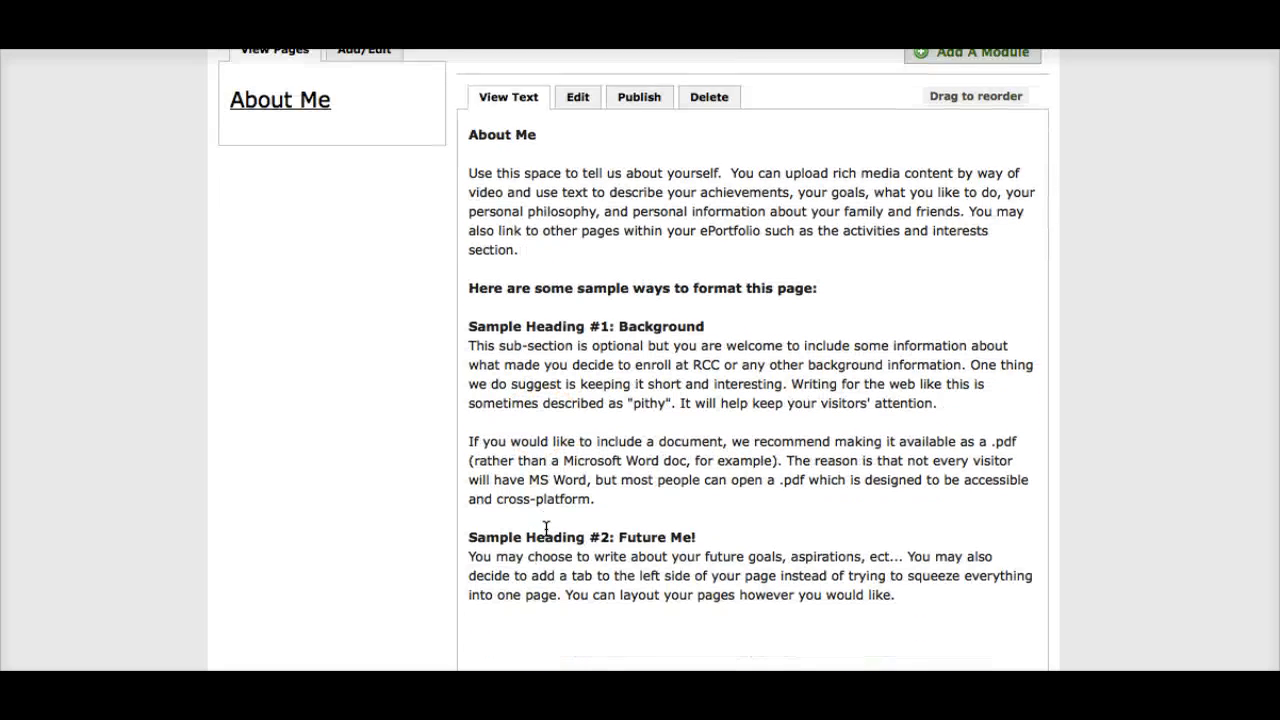
scroll(546, 528, "down", 1)
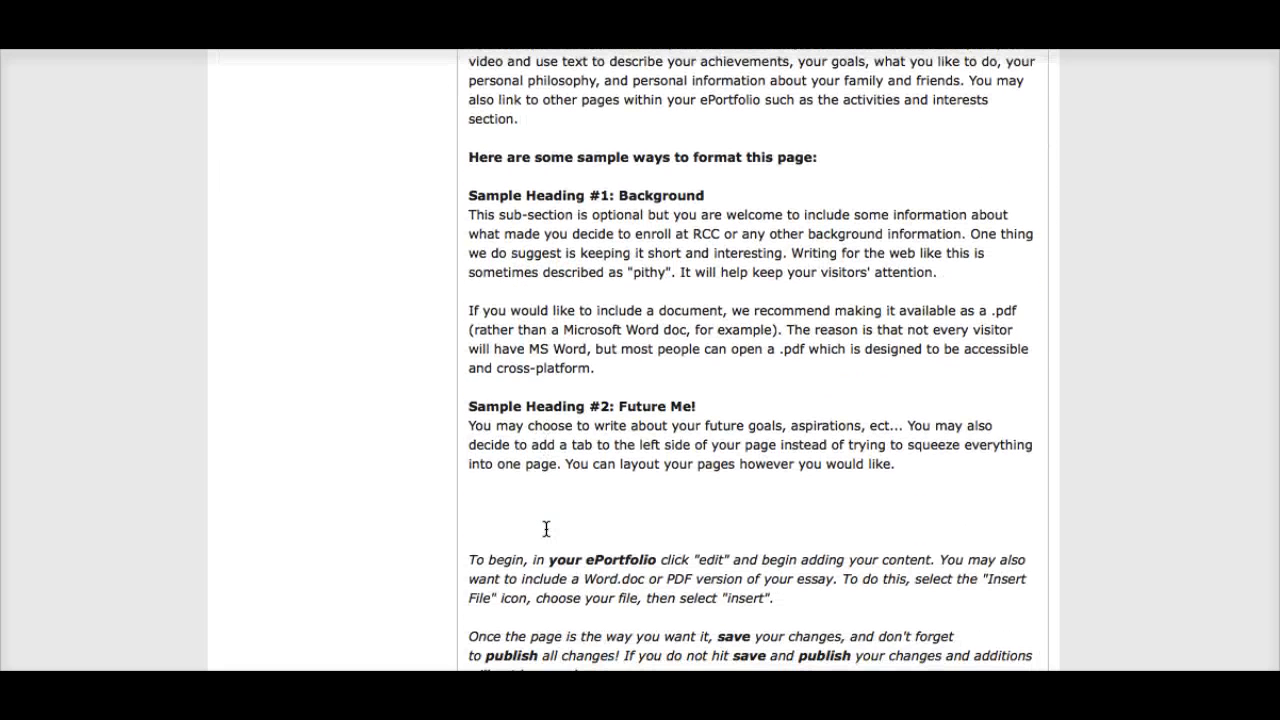
scroll(546, 528, "down", 2)
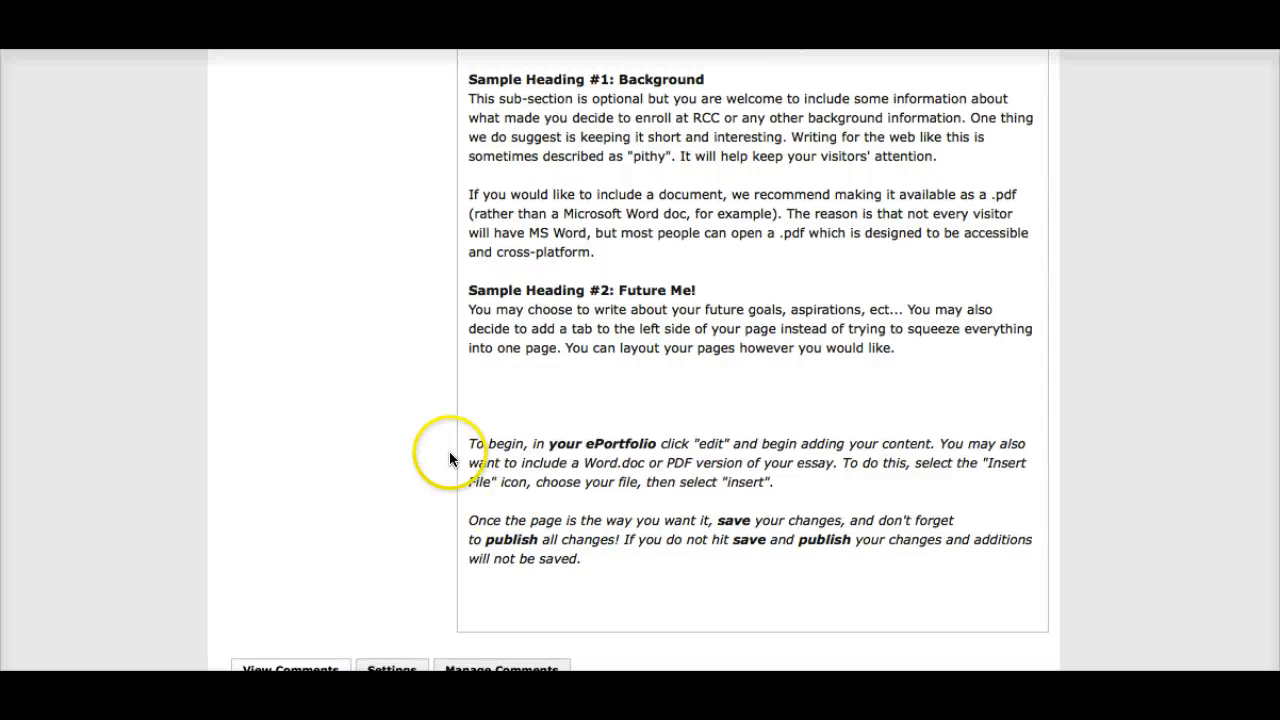
left_click_drag(470, 443, 596, 569)
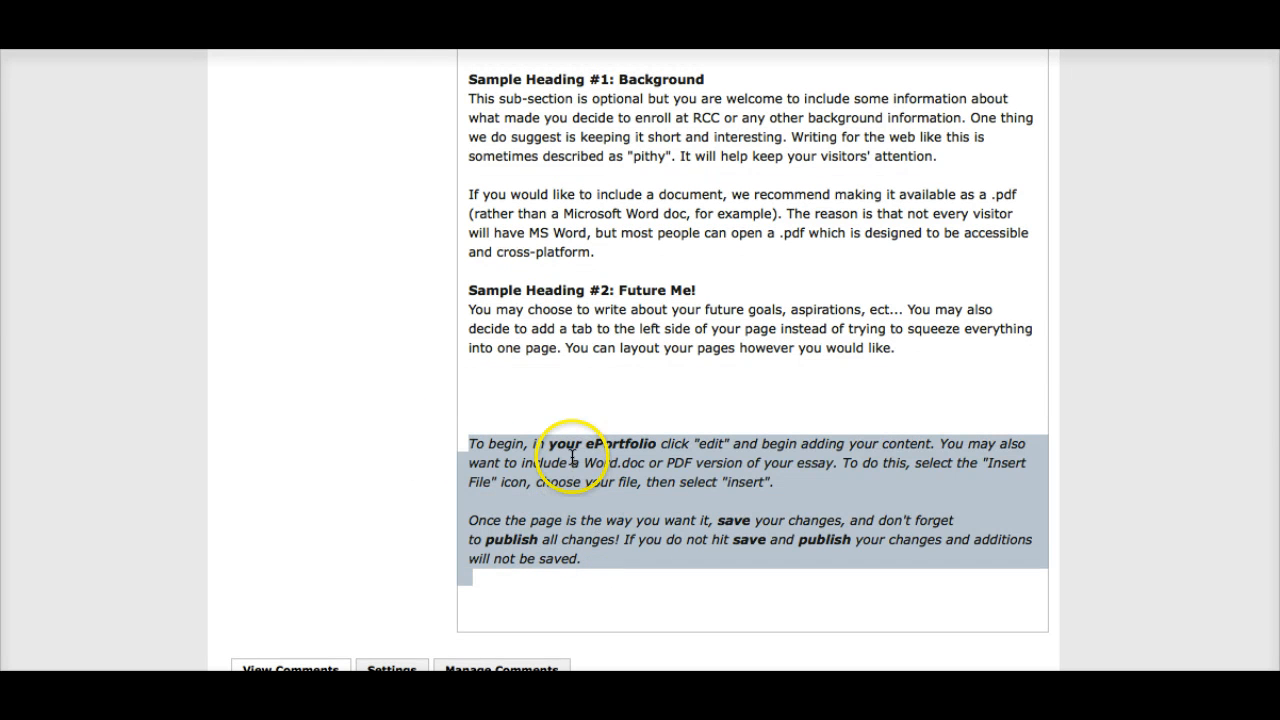
left_click(597, 574)
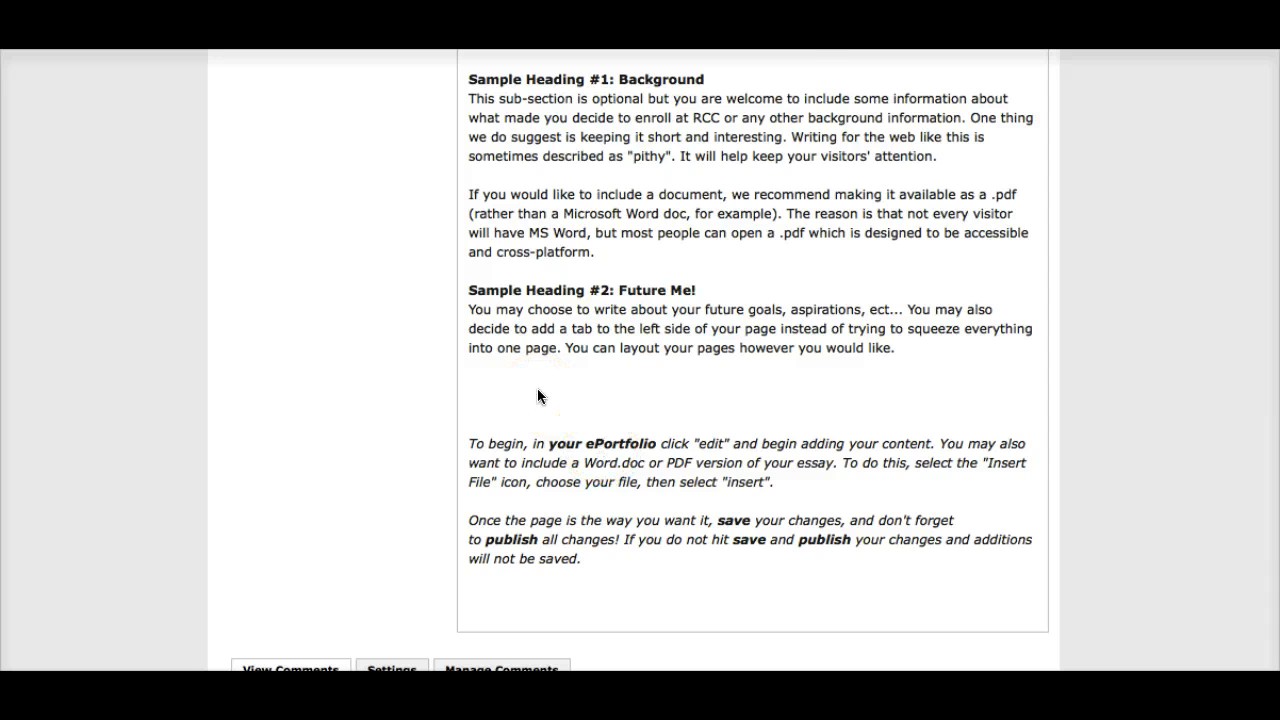
scroll(538, 390, "up", 5)
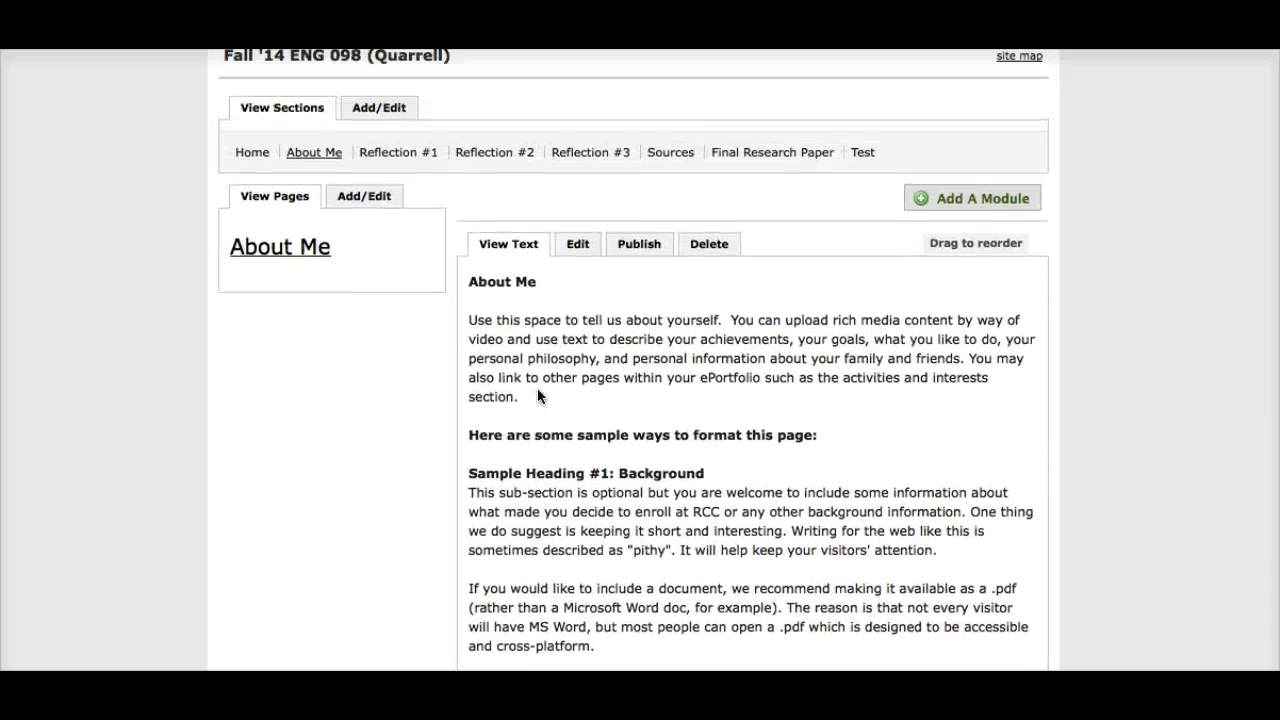
scroll(538, 396, "up", 2)
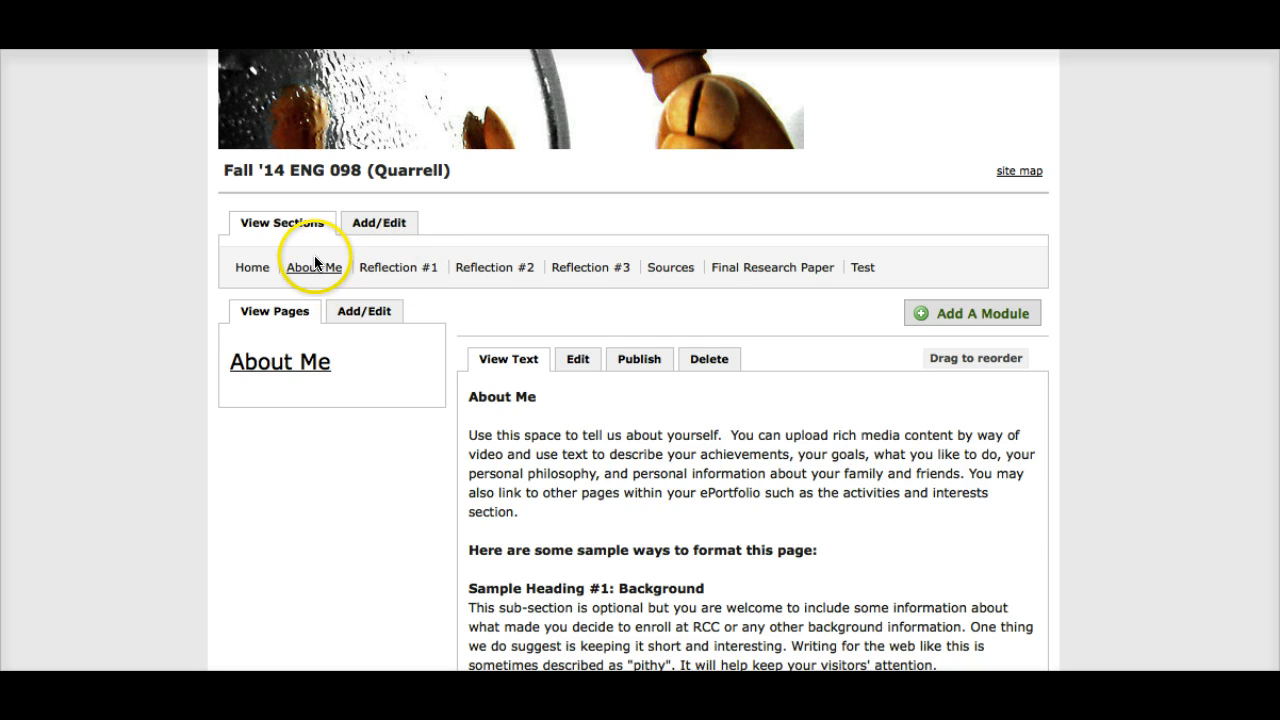
Step: Open the Reflection #1 section and read the assignment questions and the closing instructions on adding, saving and publishing content
left_click(376, 270)
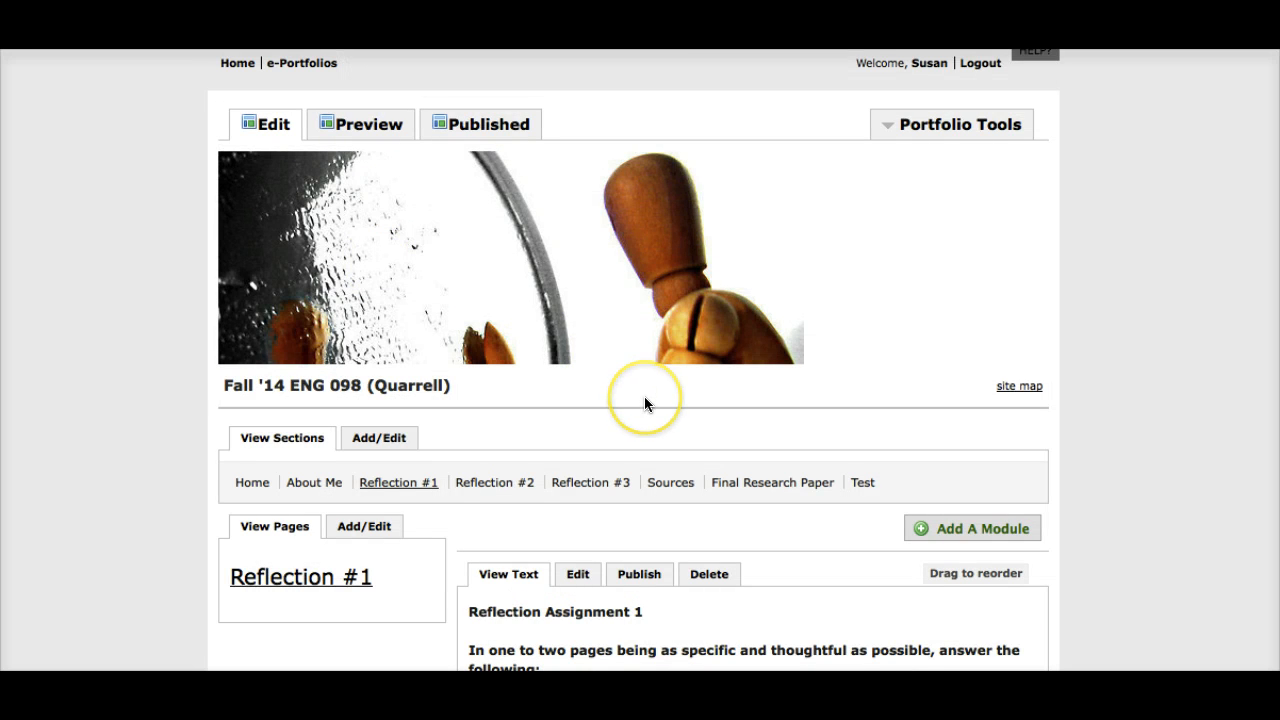
scroll(644, 396, "down", 2)
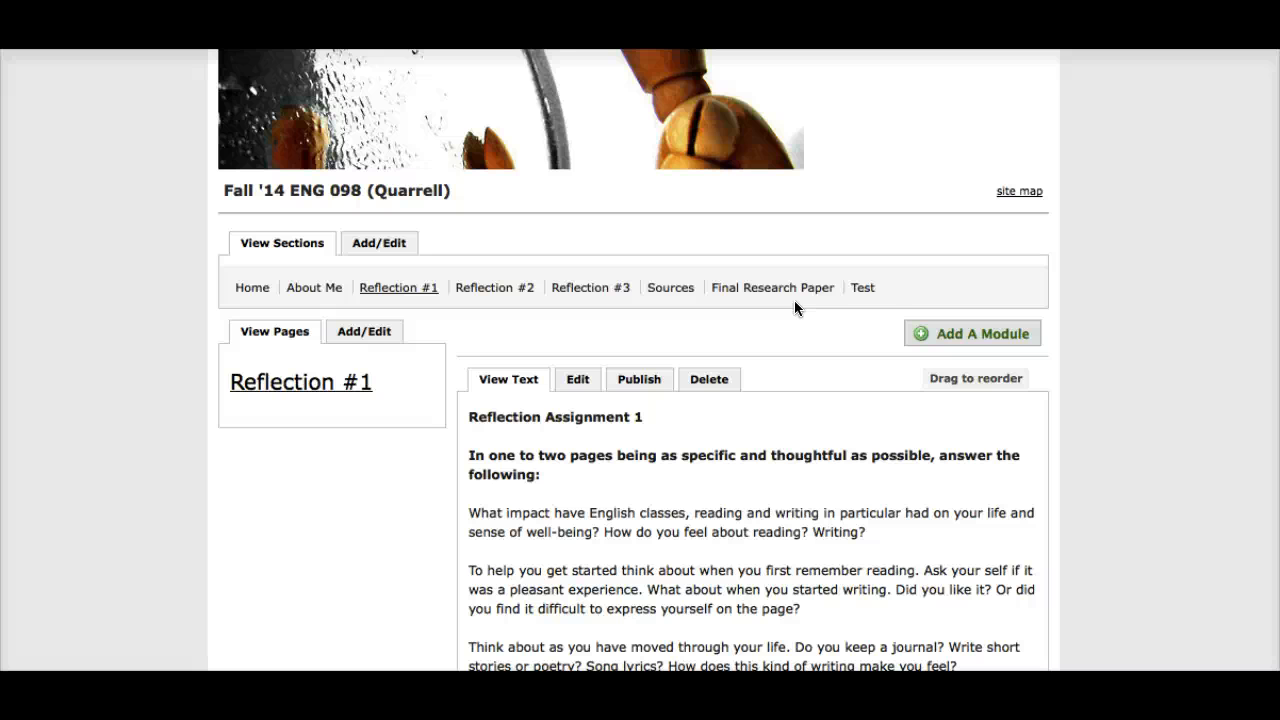
scroll(786, 549, "down", 3)
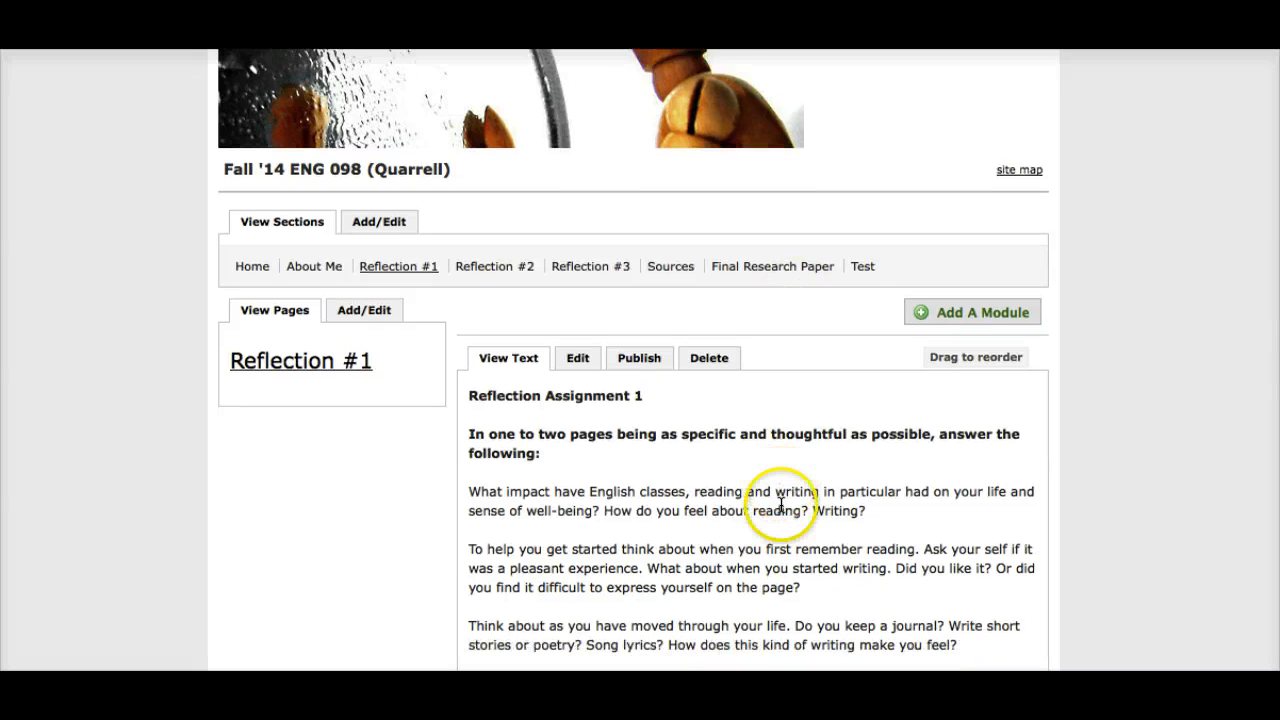
scroll(781, 505, "down", 1)
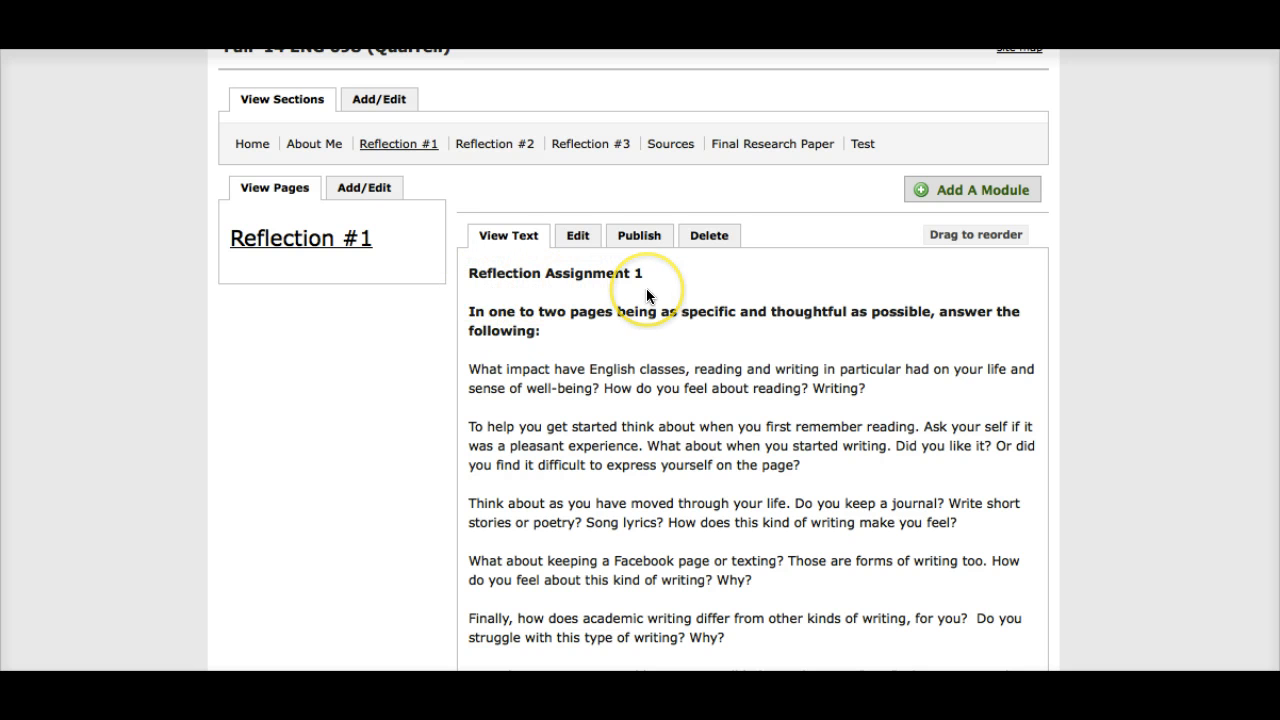
scroll(617, 507, "down", 2)
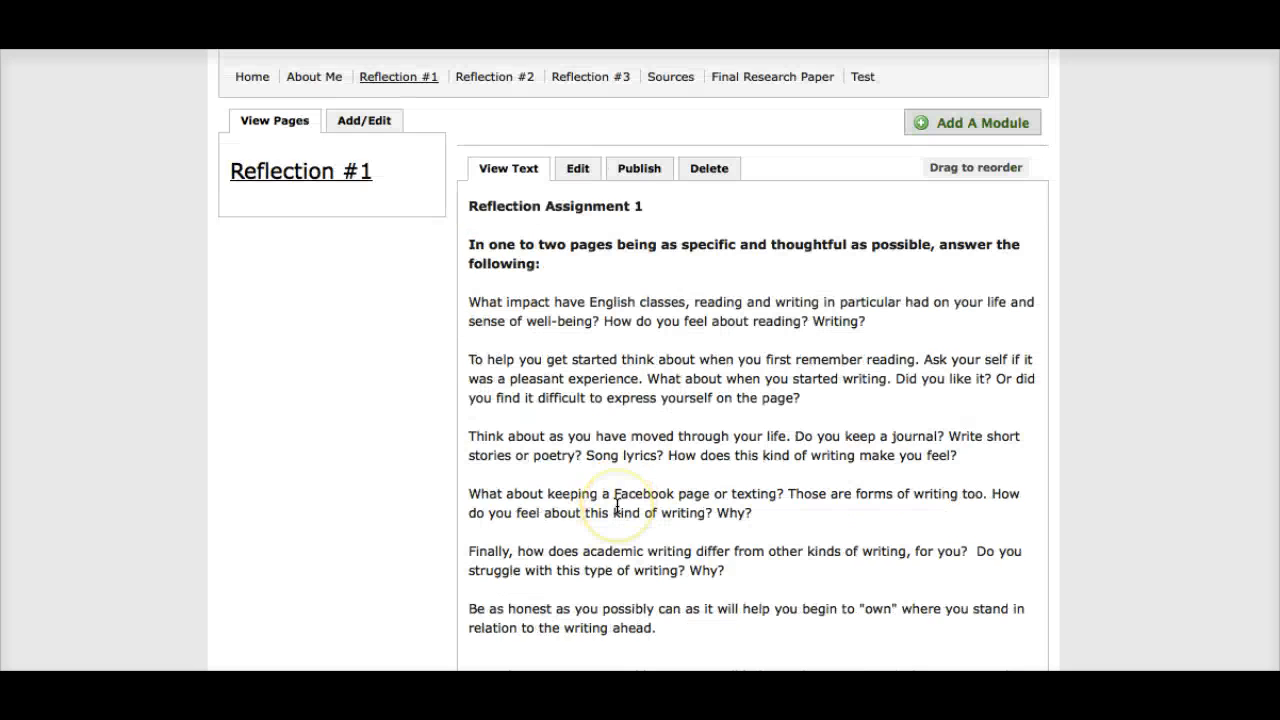
scroll(617, 507, "down", 5)
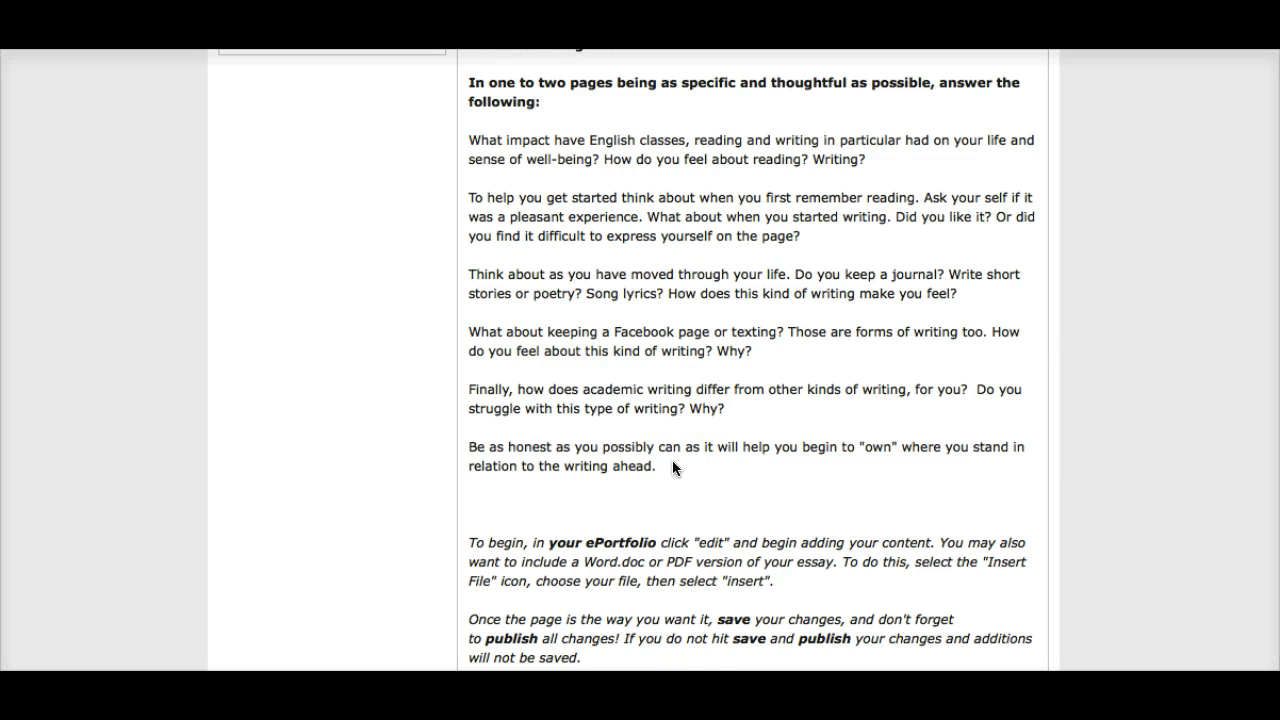
scroll(672, 466, "down", 3)
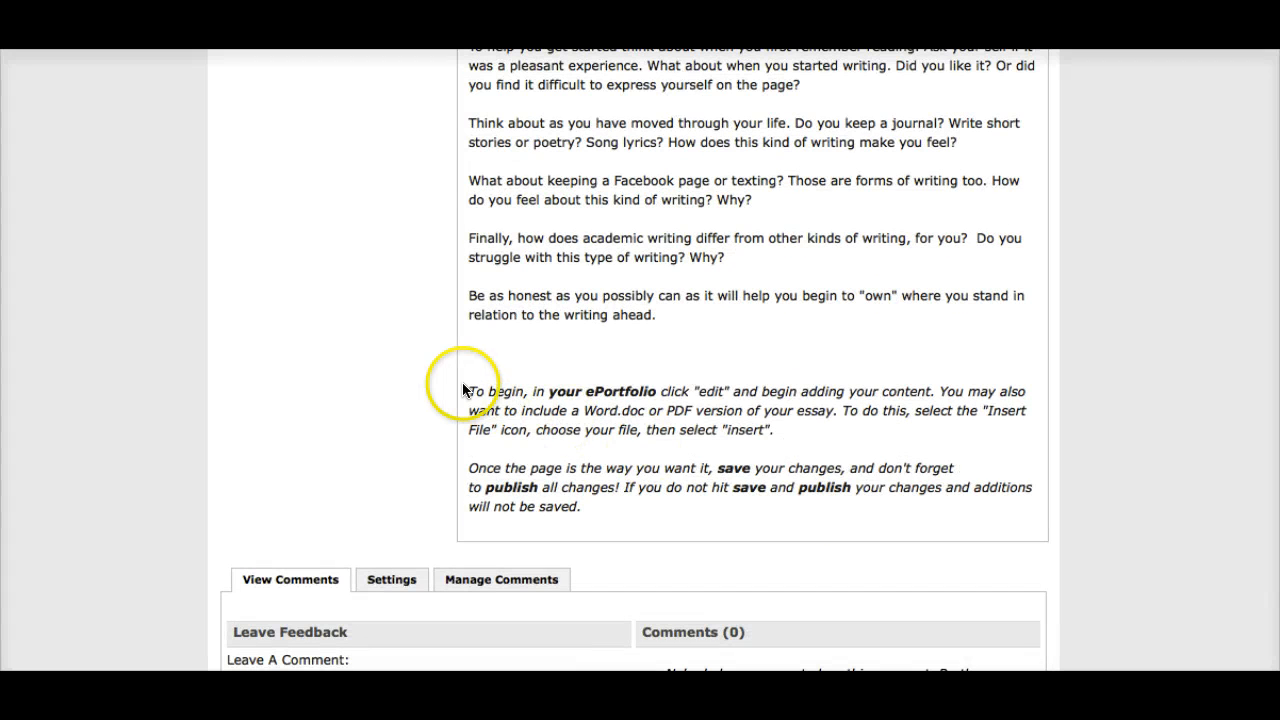
left_click_drag(466, 391, 584, 507)
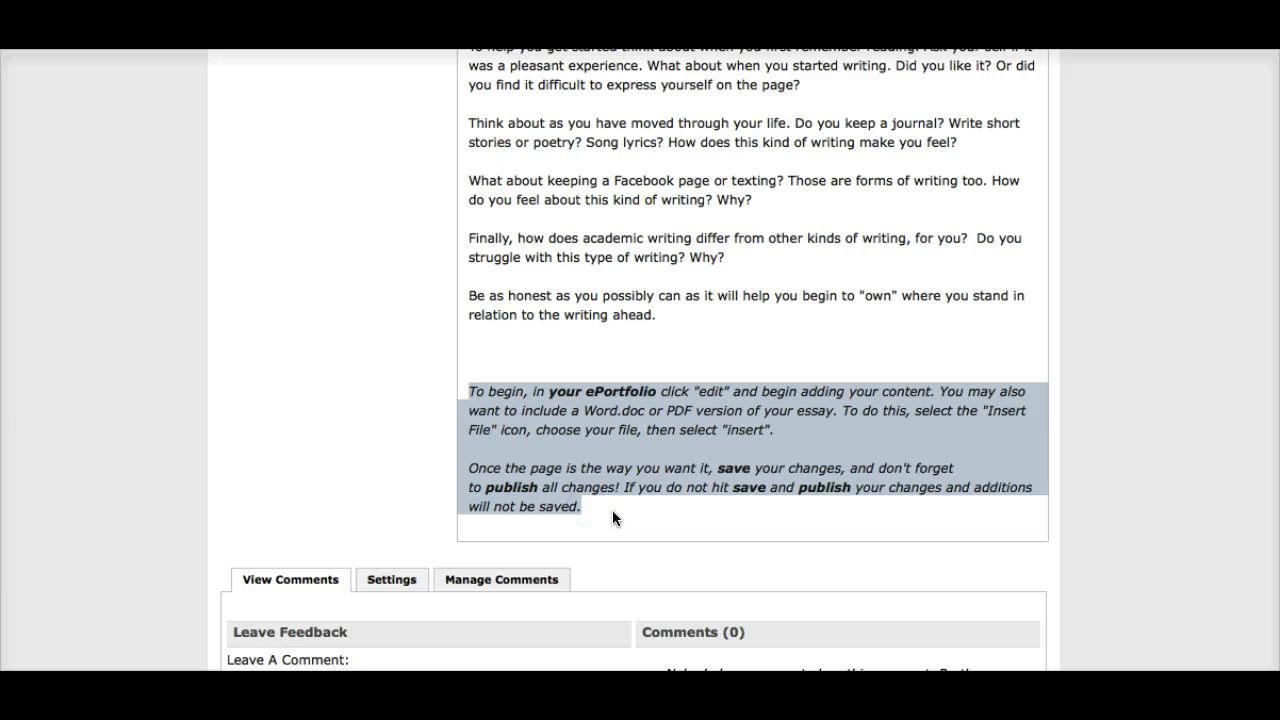
left_click(613, 512)
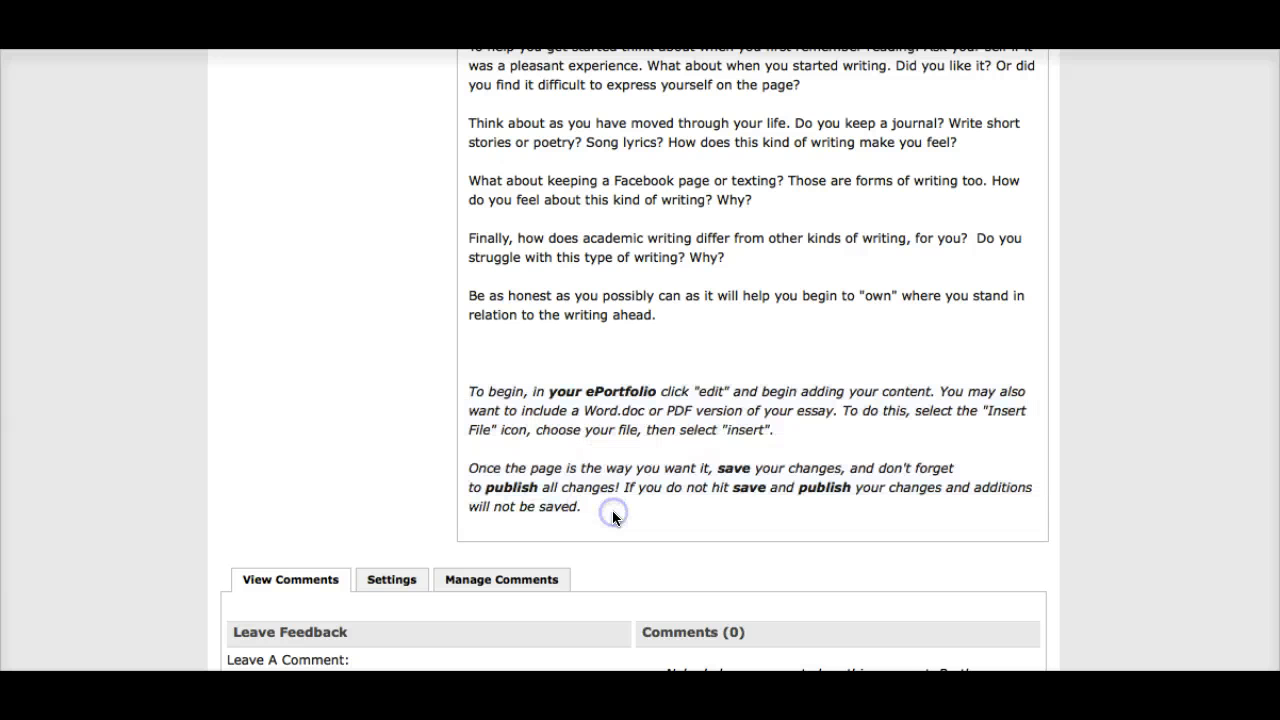
Step: Examine the feedback and comments area below the Reflection #1 assignment text
scroll(663, 296, "up", 5)
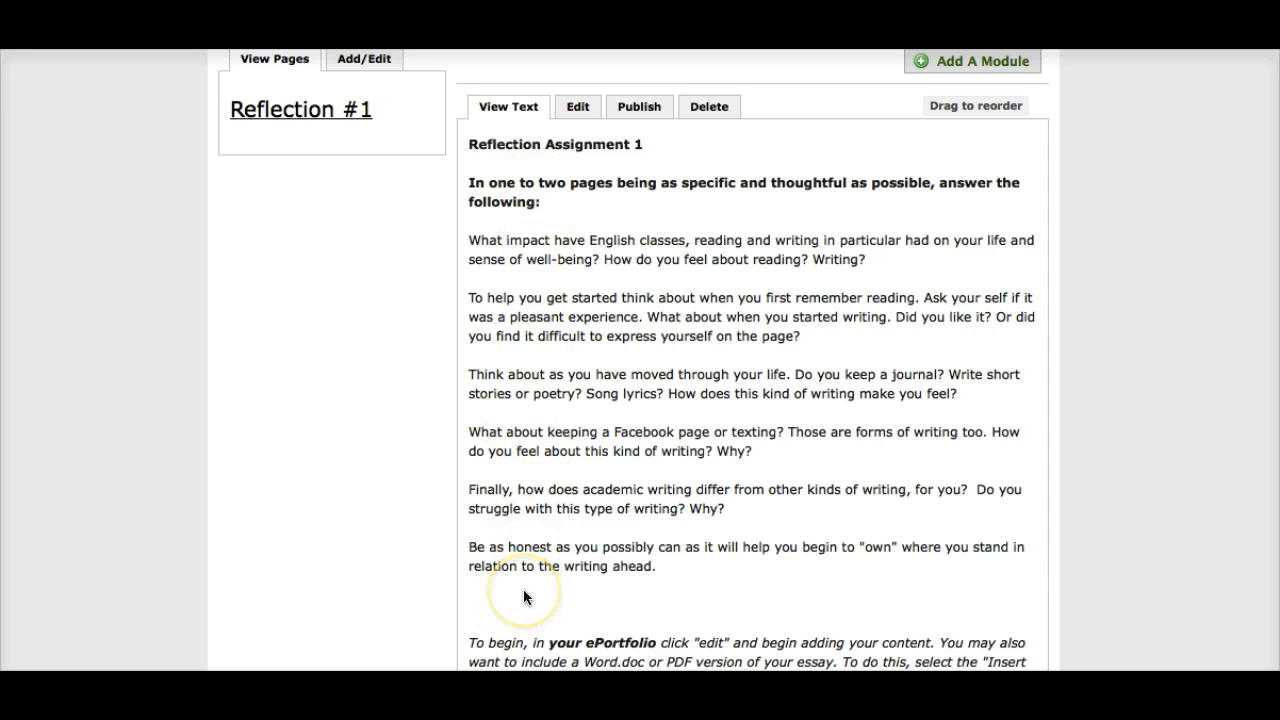
scroll(523, 593, "down", 5)
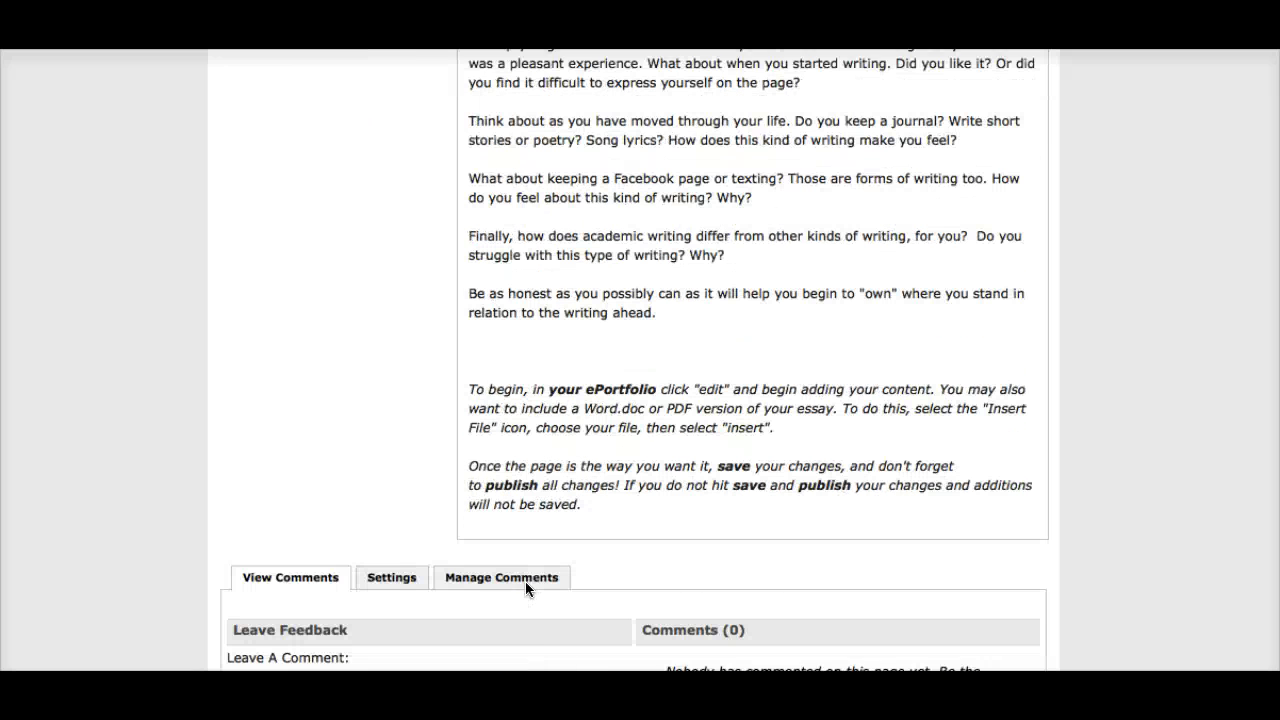
scroll(525, 582, "down", 7)
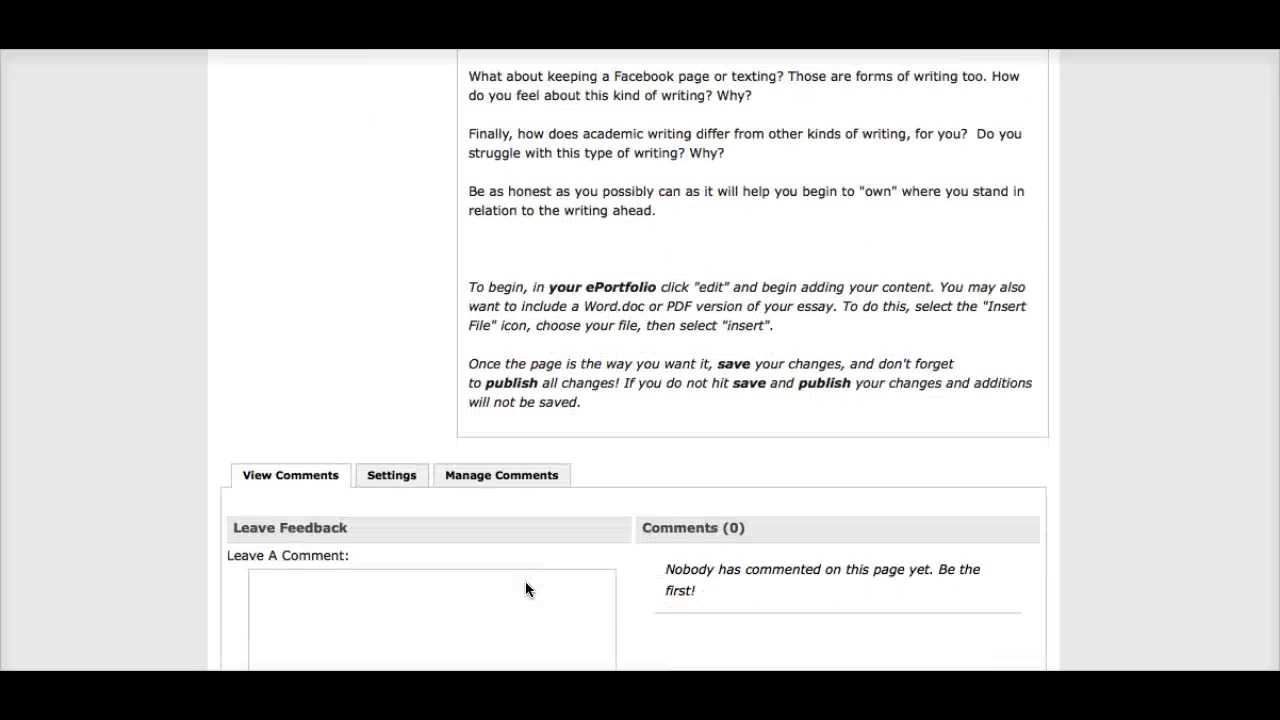
scroll(525, 590, "down", 4)
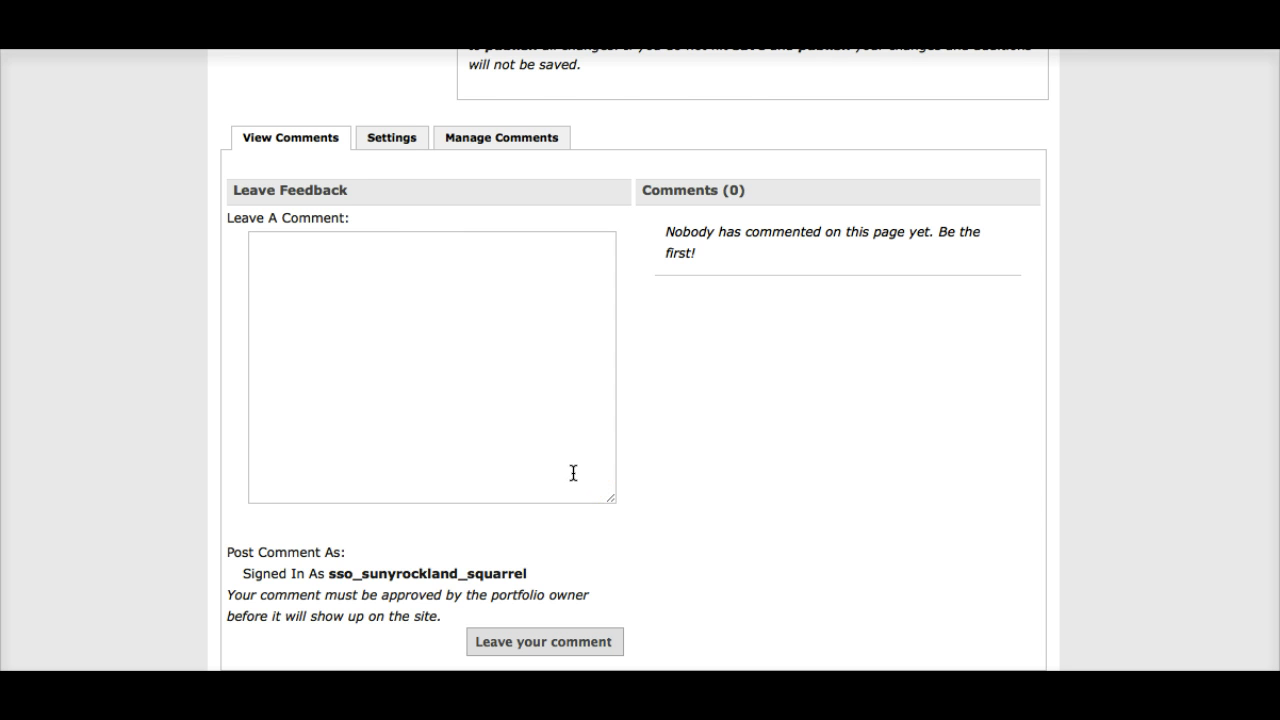
Step: Open the Reflection #2 section and read its assignment prompt and editing instructions
scroll(573, 472, "up", 10)
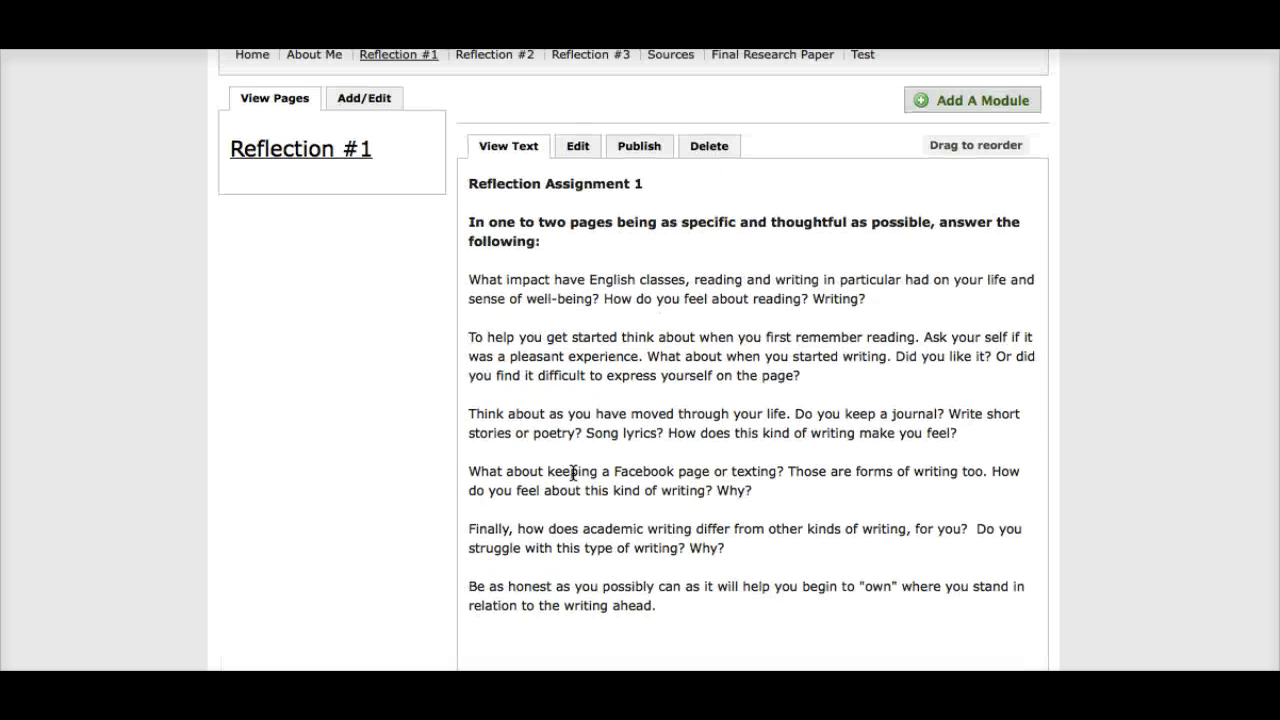
scroll(573, 472, "up", 5)
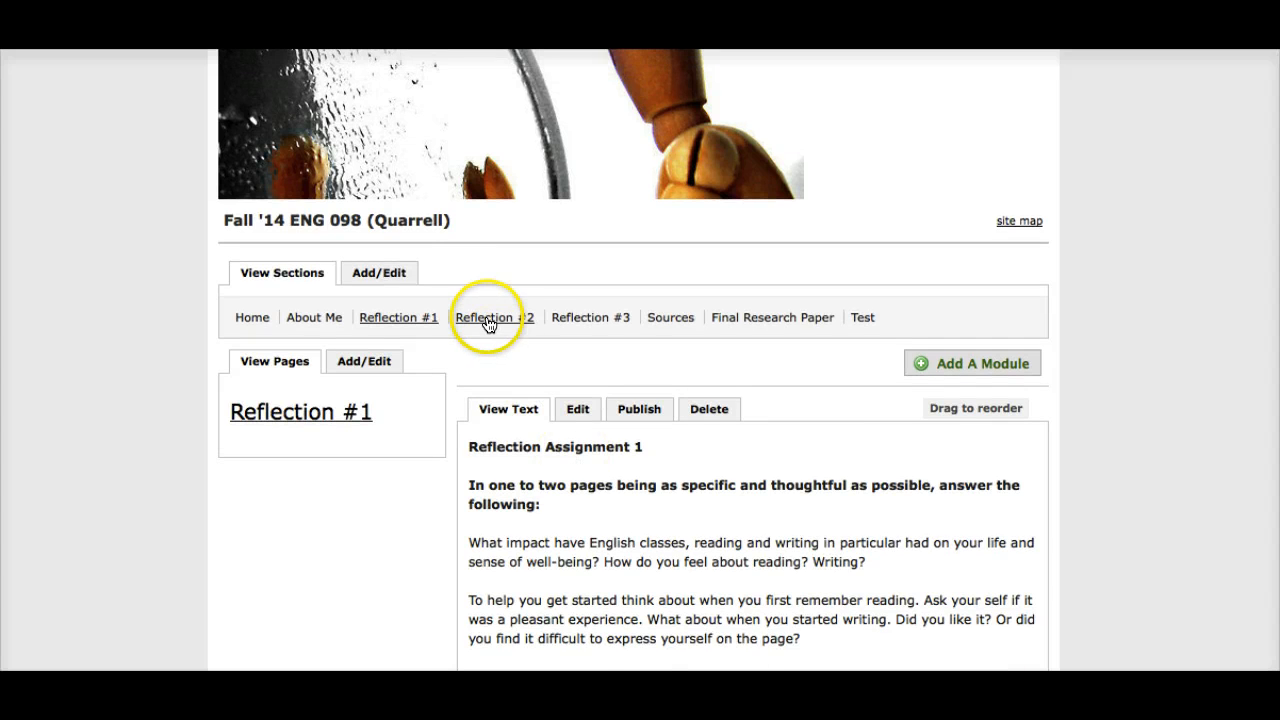
left_click(488, 320)
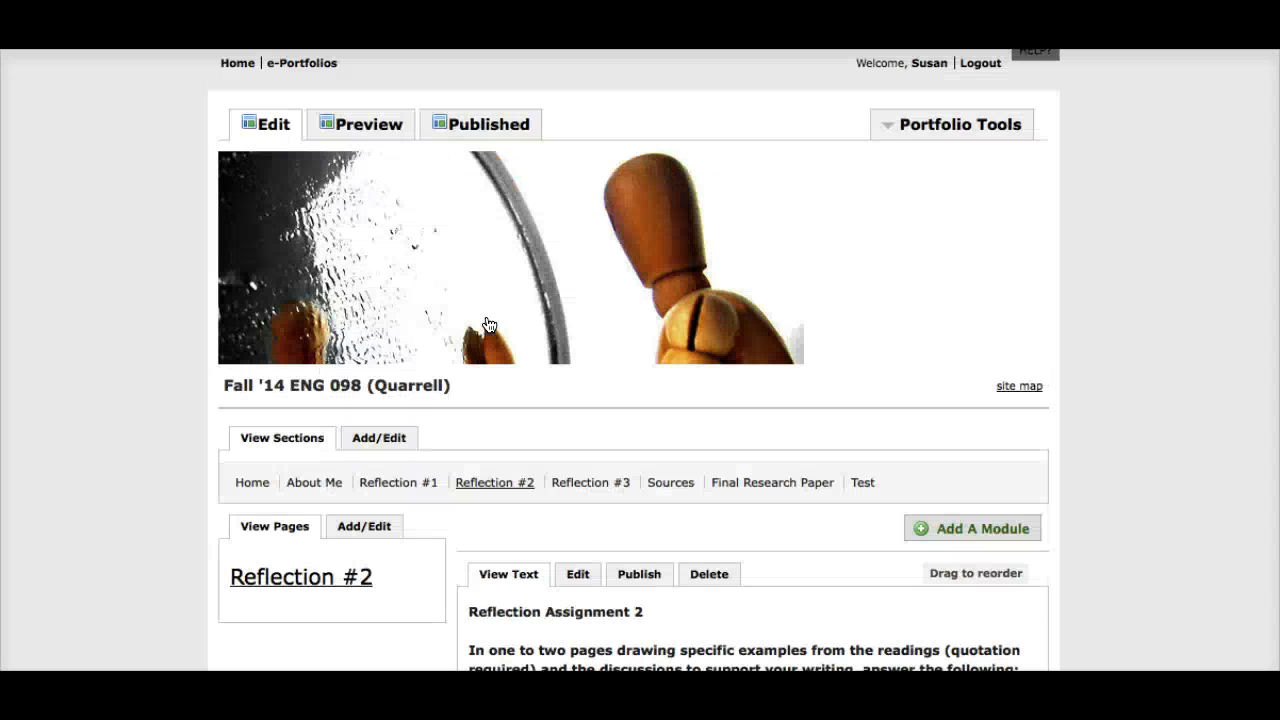
scroll(512, 435, "down", 4)
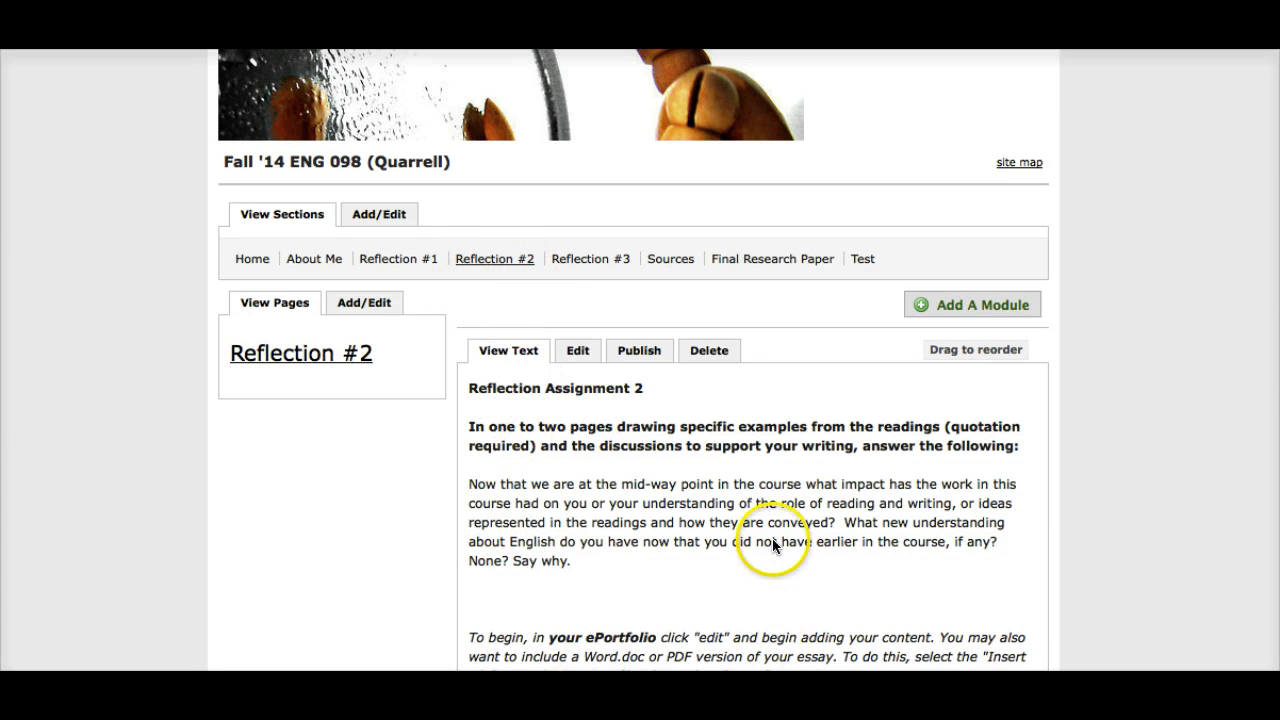
scroll(583, 452, "down", 3)
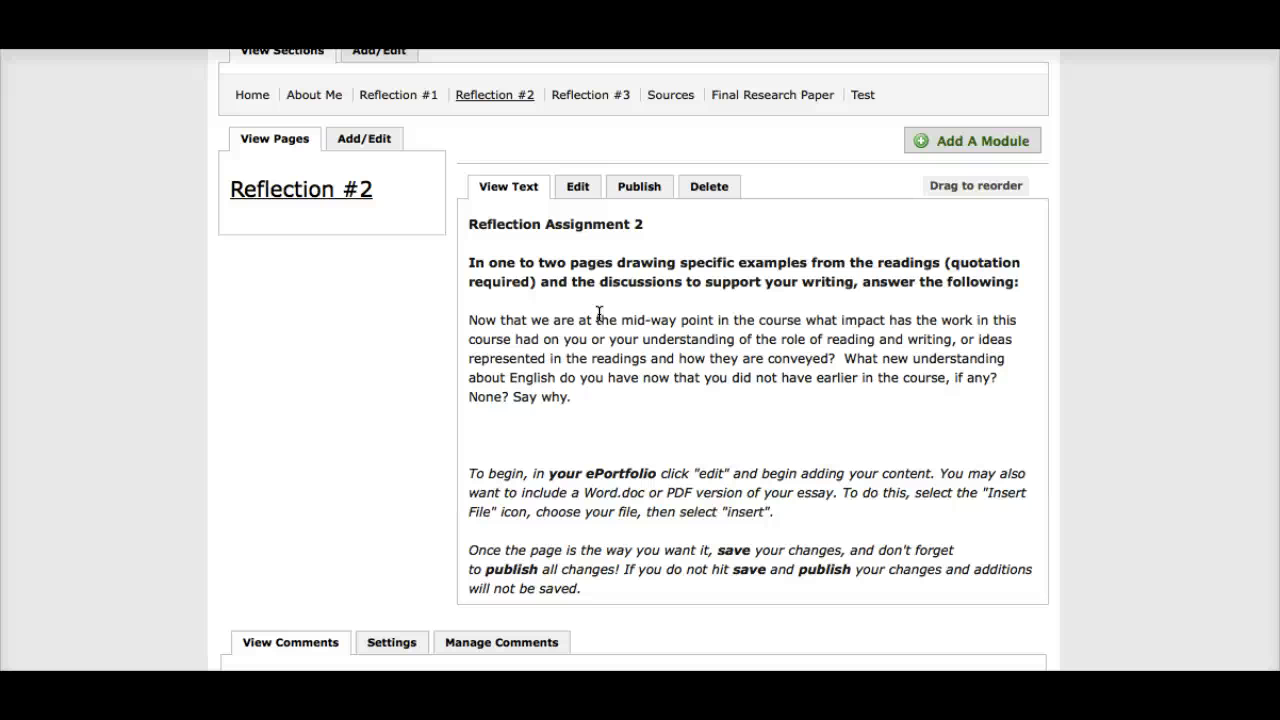
Step: Open the Sources section and review its directions, list of sub-pages and comments area
scroll(599, 313, "up", 3)
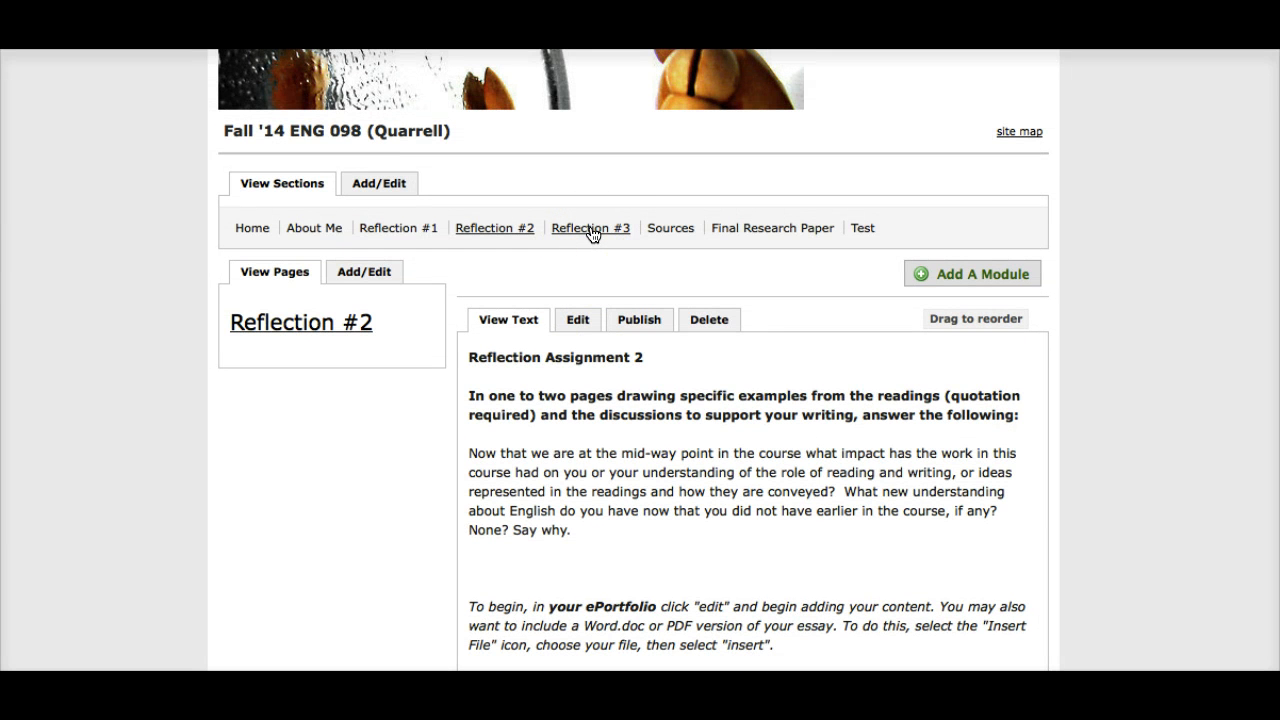
left_click(671, 229)
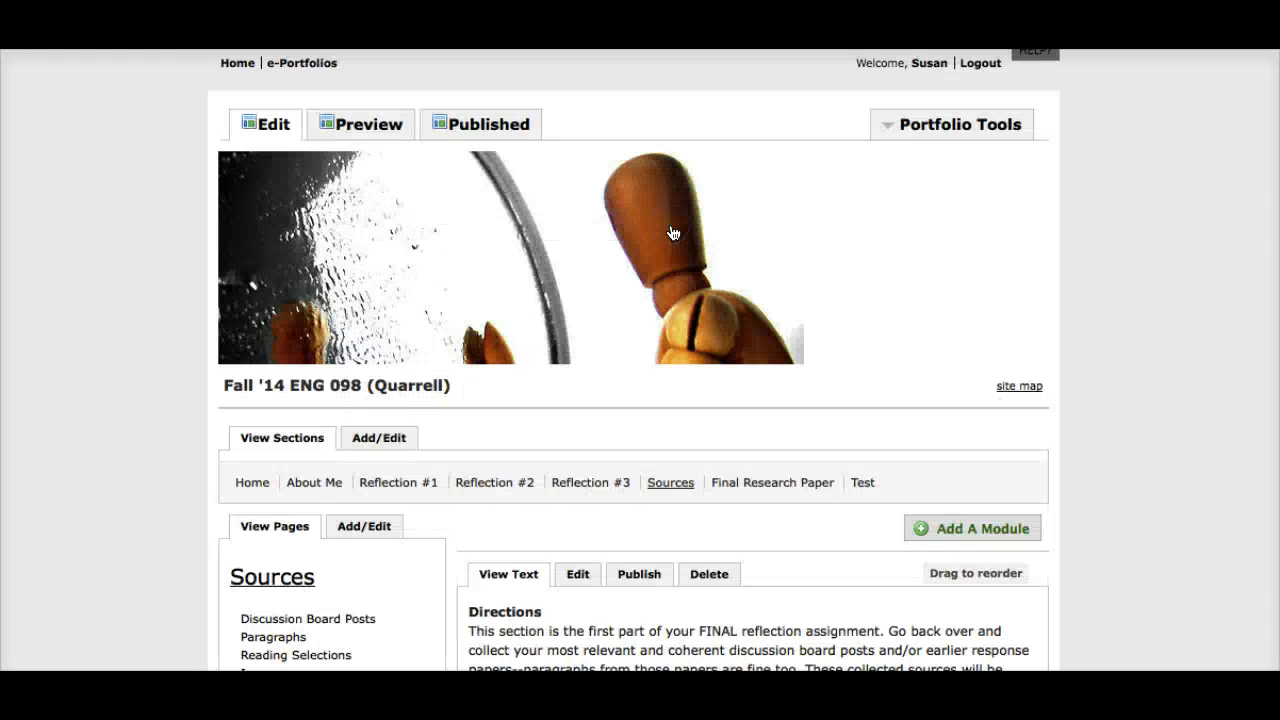
scroll(673, 233, "down", 5)
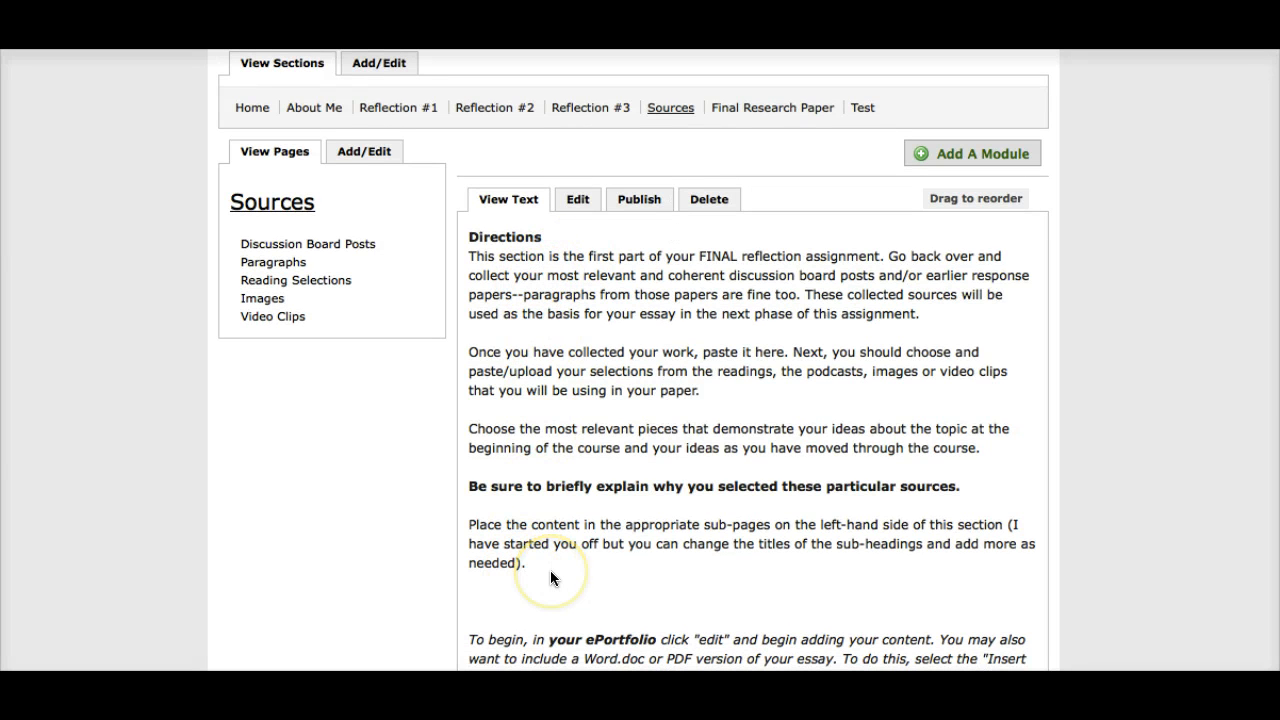
scroll(550, 572, "down", 2)
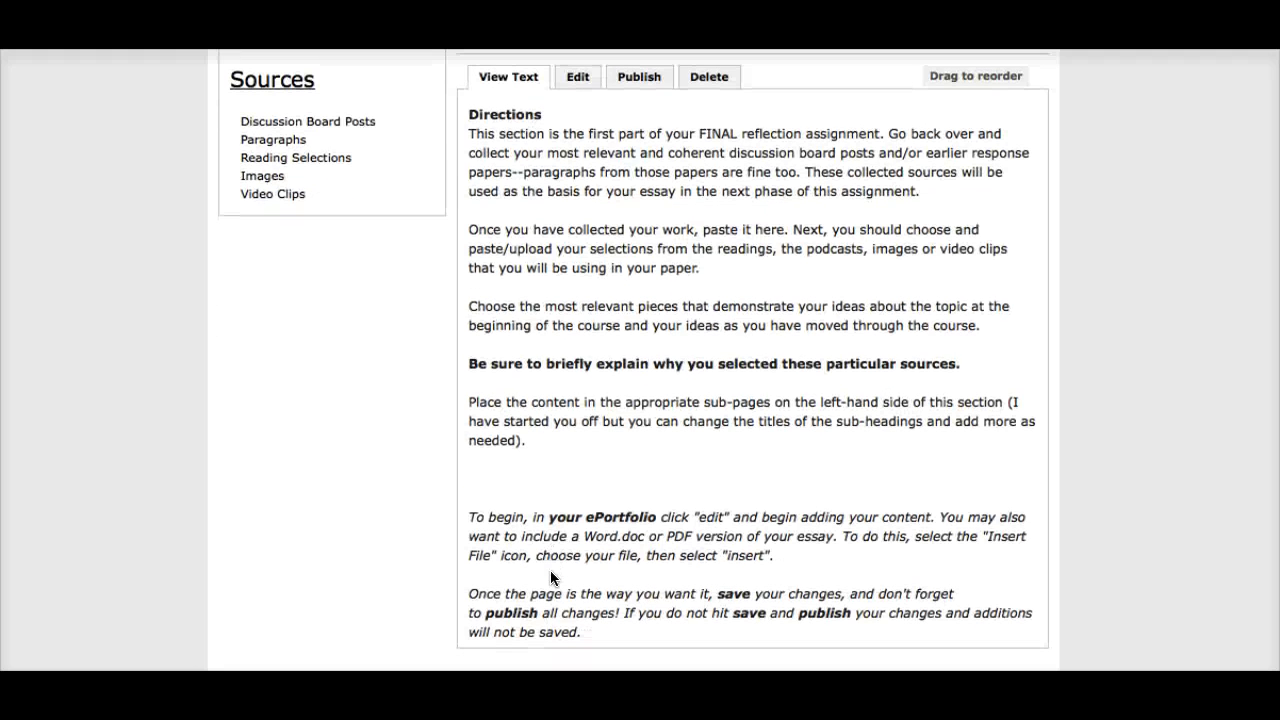
scroll(550, 578, "up", 5)
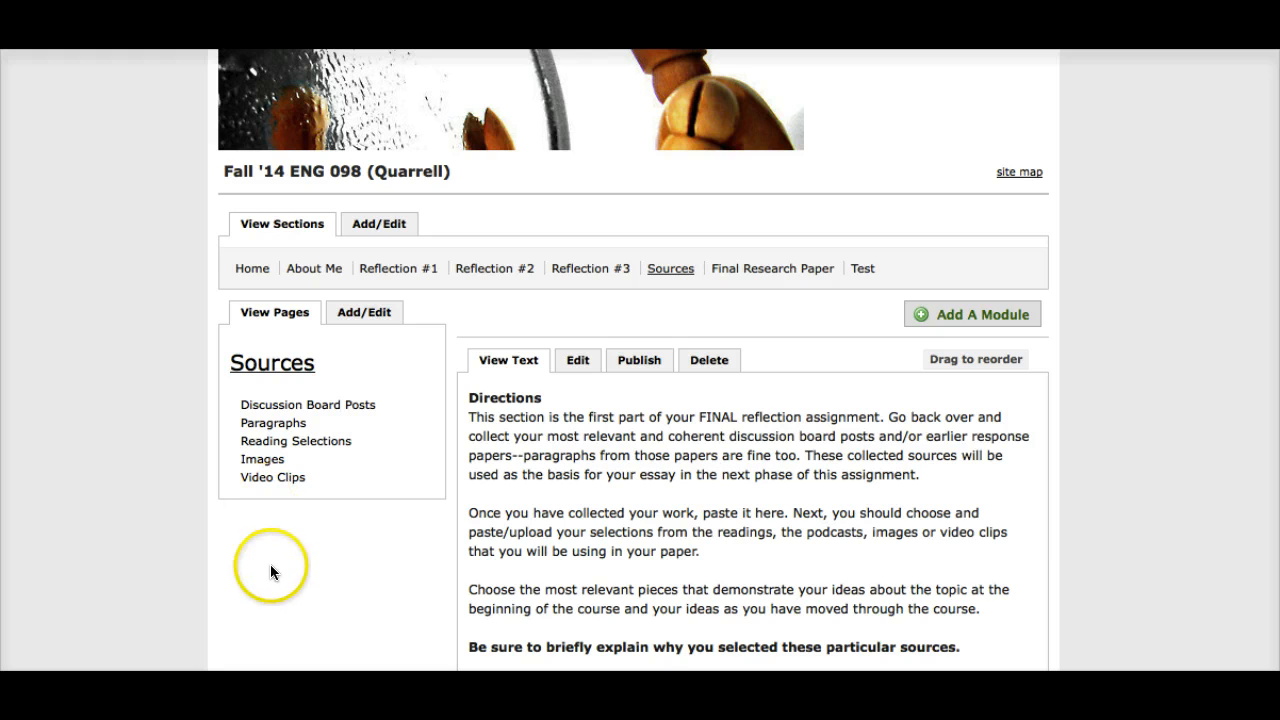
scroll(272, 567, "down", 5)
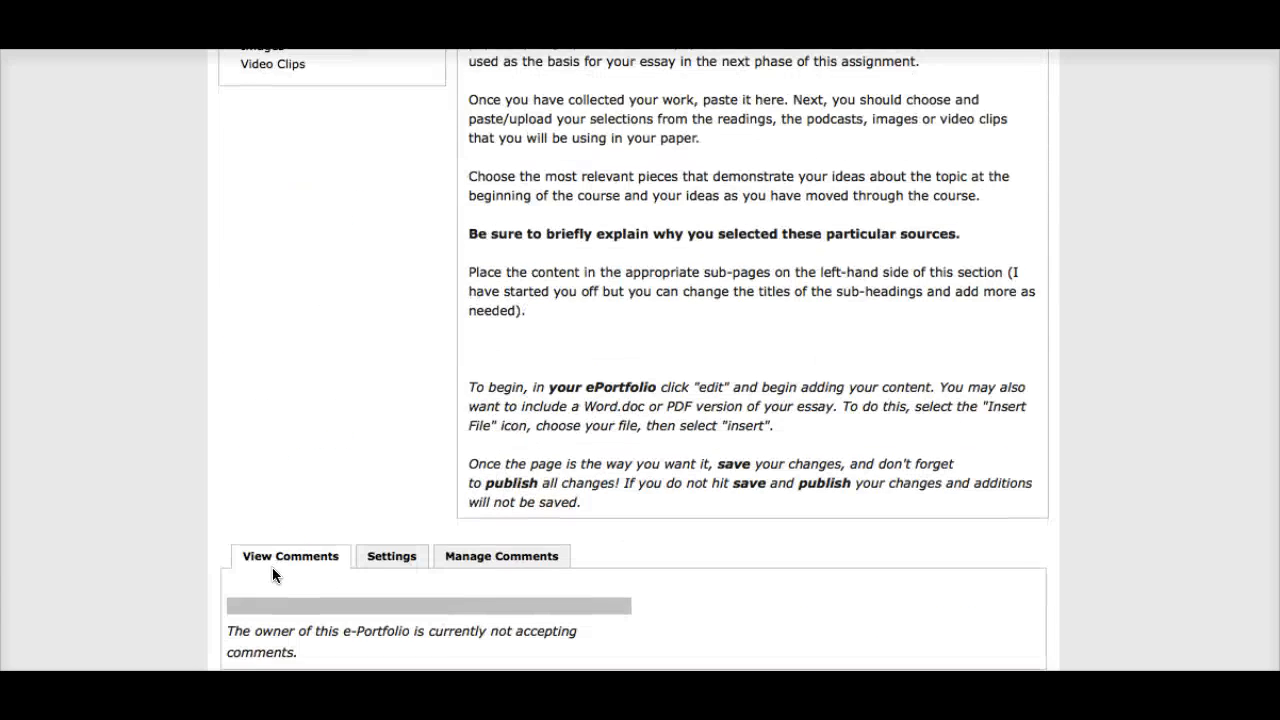
scroll(272, 567, "up", 7)
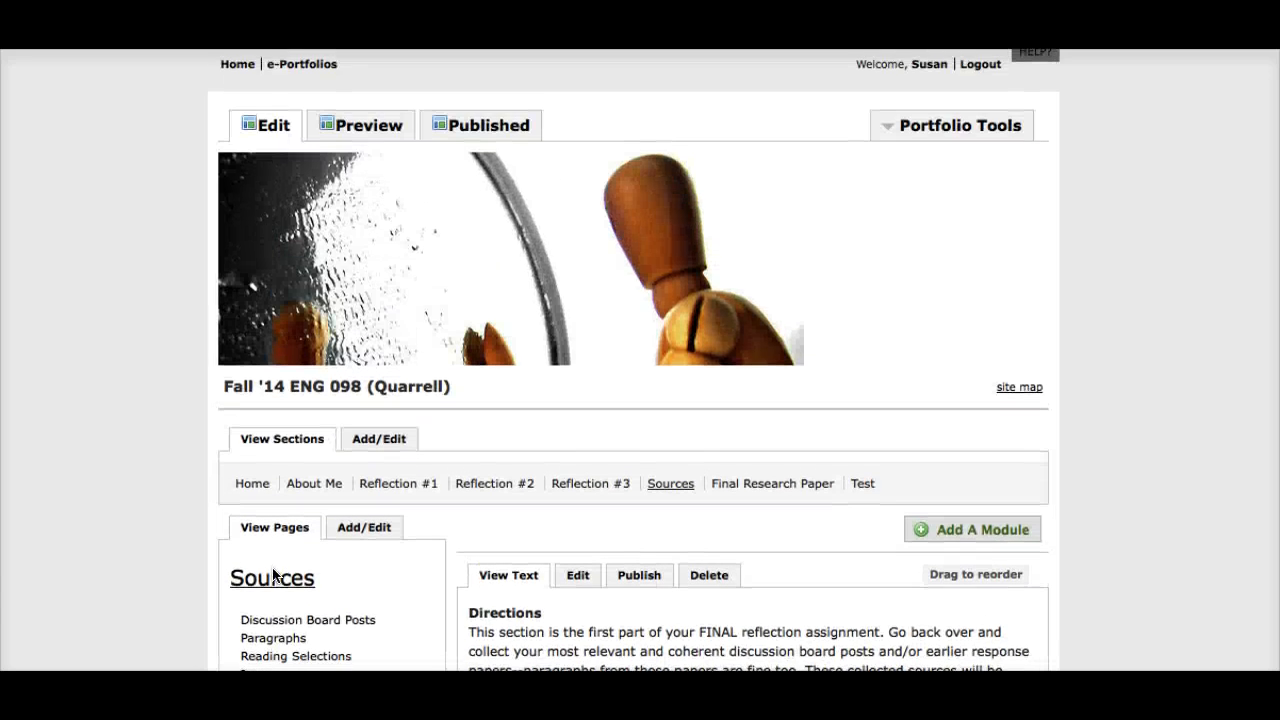